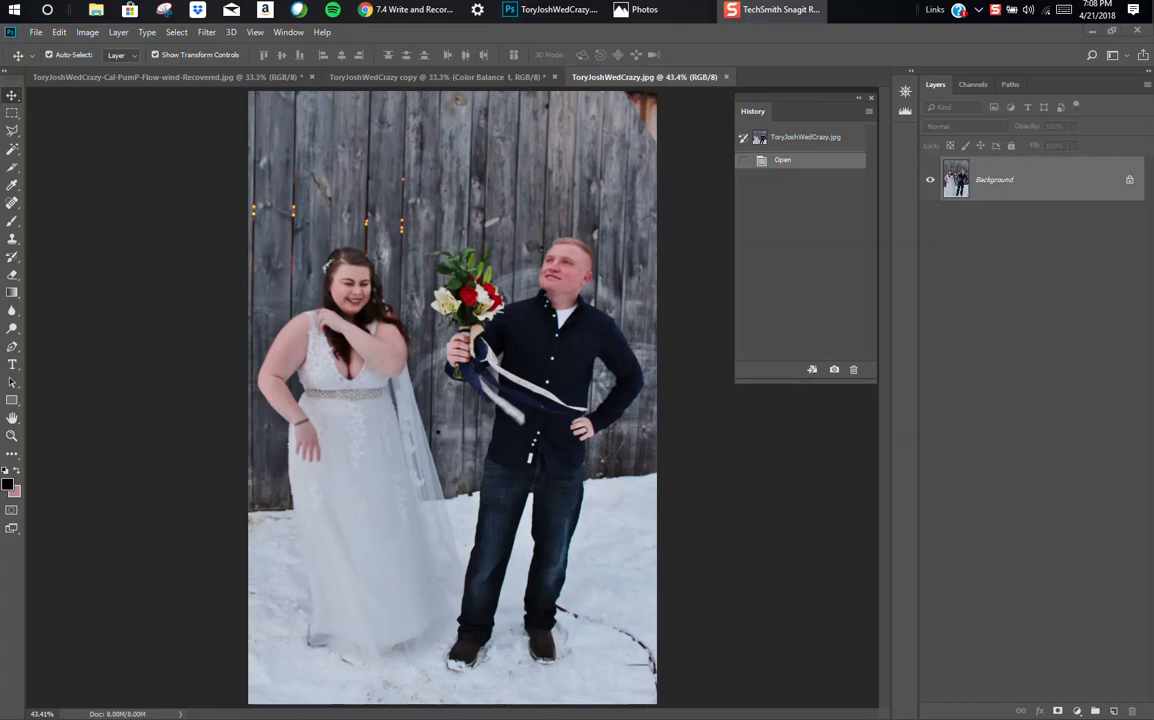
# Step: Start a Magnetic Lasso outline at the edge where the fence meets the cleared ground beside the bride's dress
pyautogui.click(464, 78)
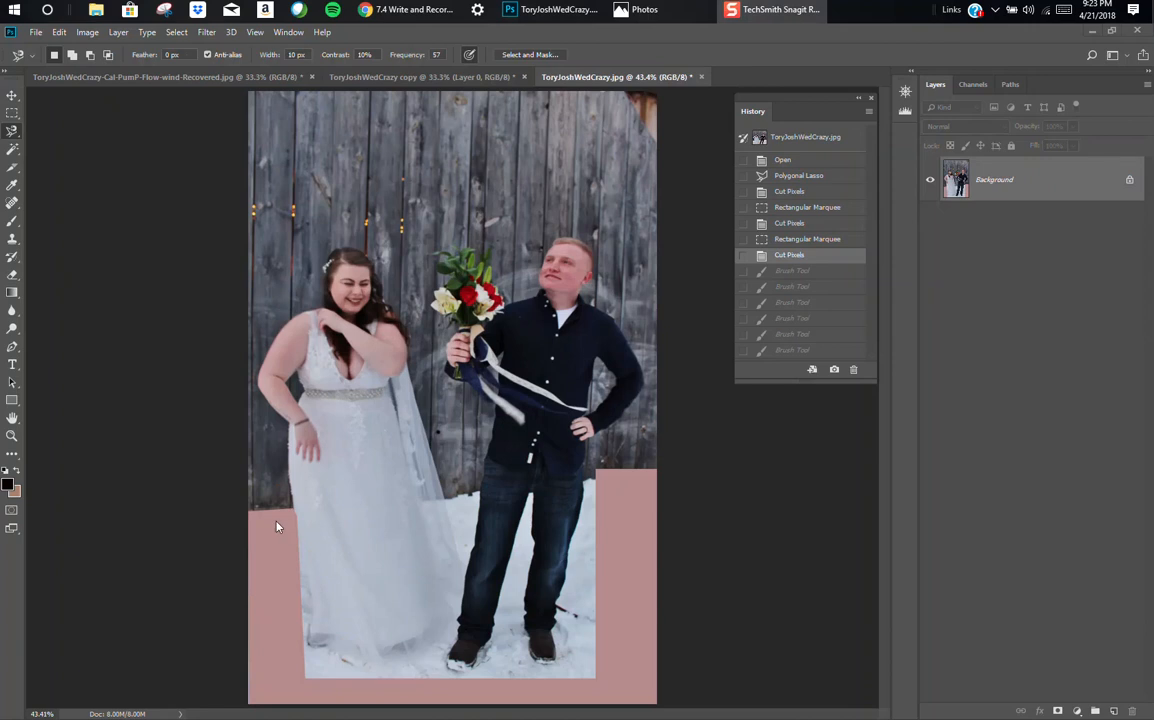
pyautogui.click(12, 131)
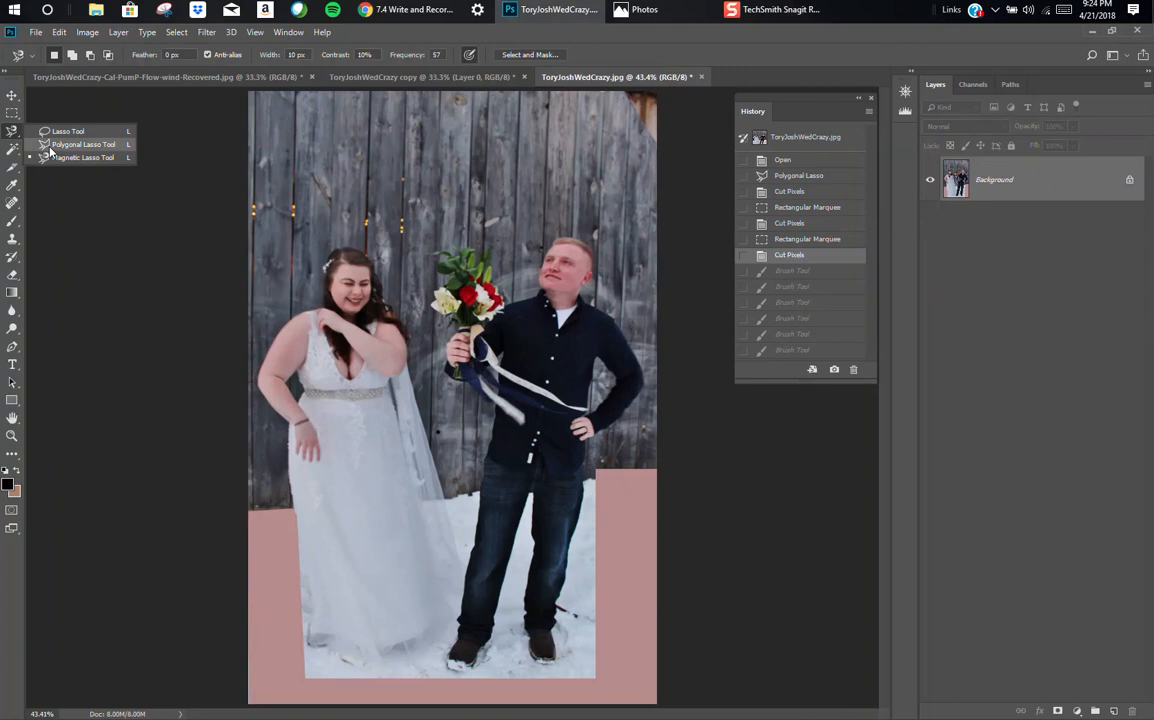
pyautogui.click(83, 158)
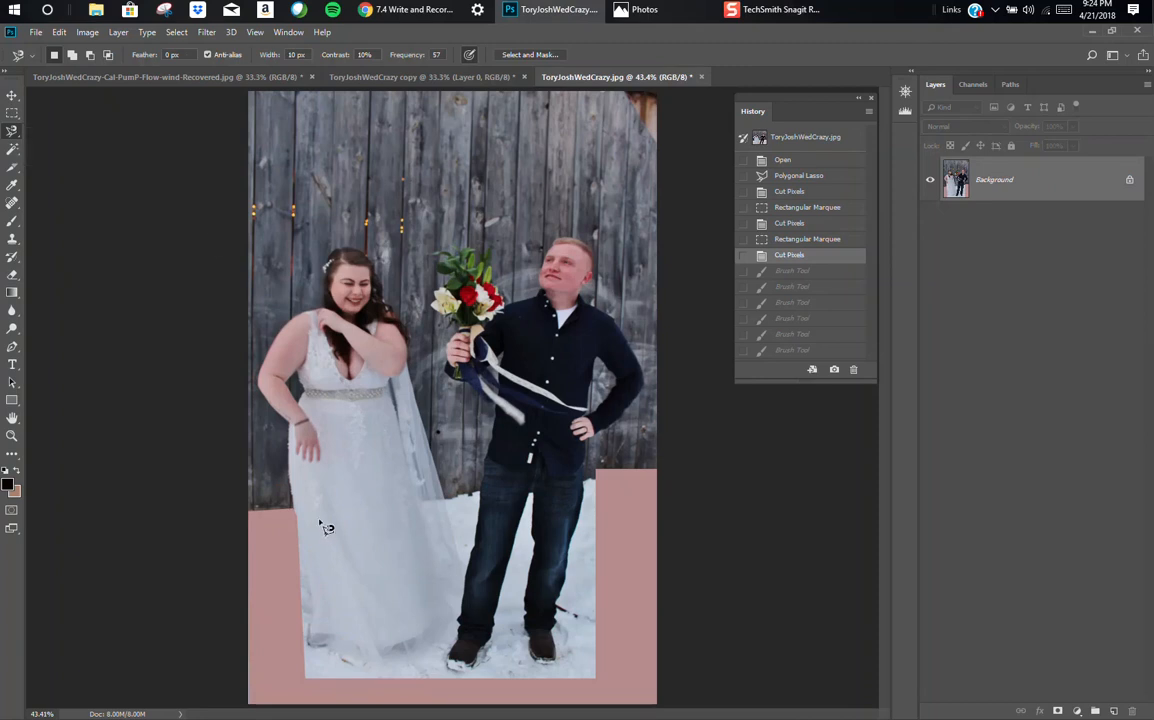
pyautogui.click(252, 511)
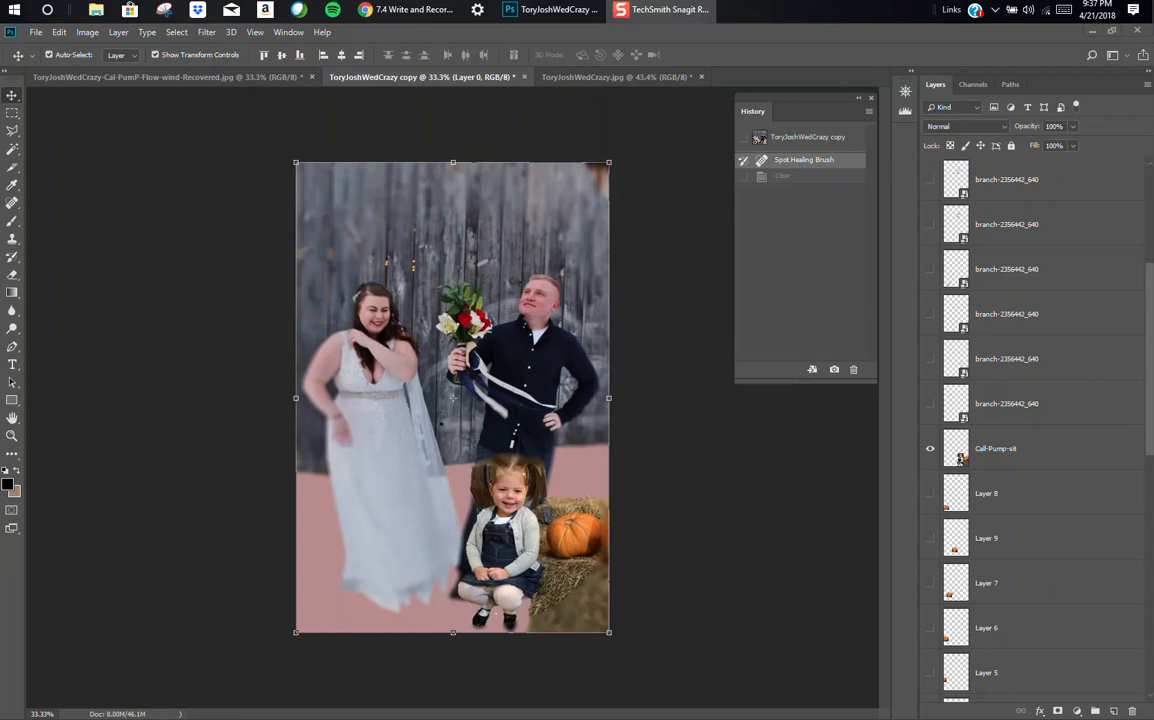
# Step: Make the pumpkin layers Layer 8, Layer 9, Layer 7, Layer 6 and Layer 5 visible
pyautogui.click(930, 494)
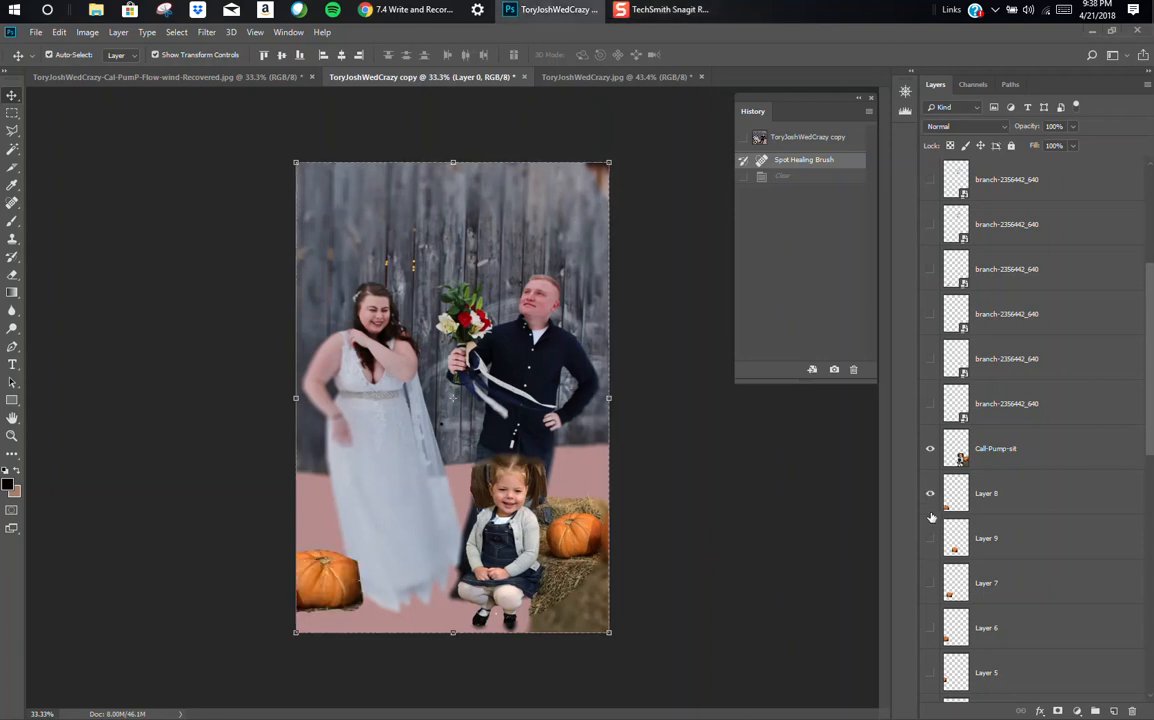
pyautogui.click(930, 539)
pyautogui.click(930, 583)
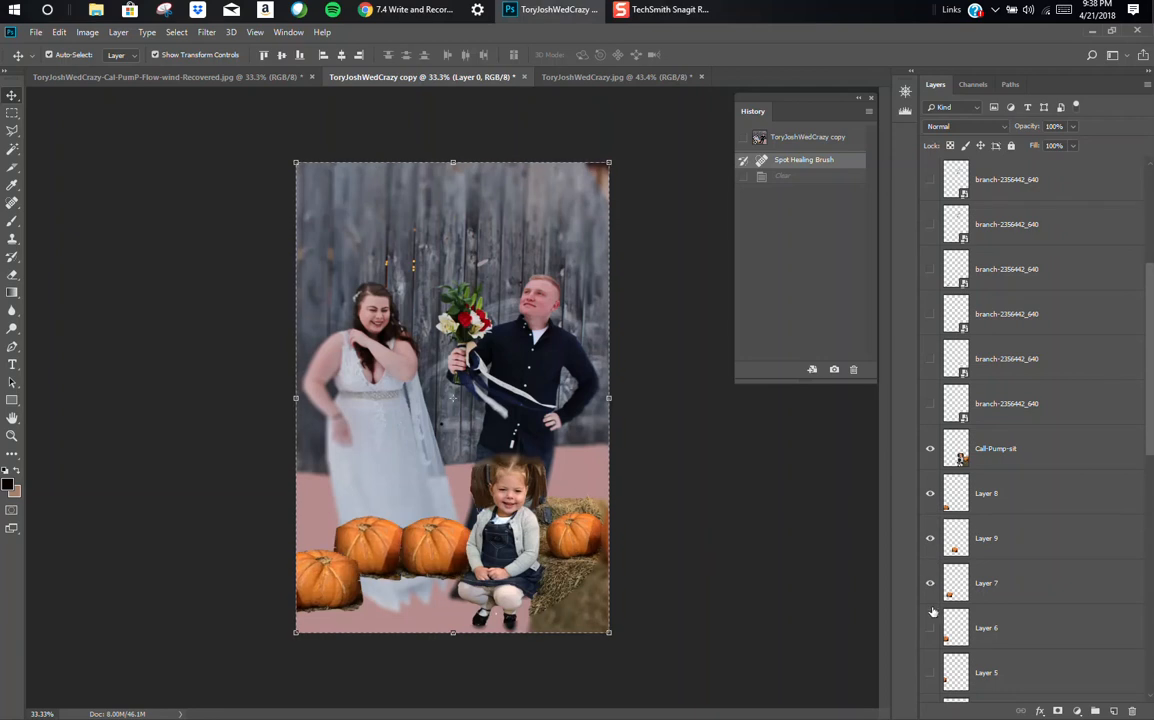
pyautogui.click(930, 630)
pyautogui.click(930, 673)
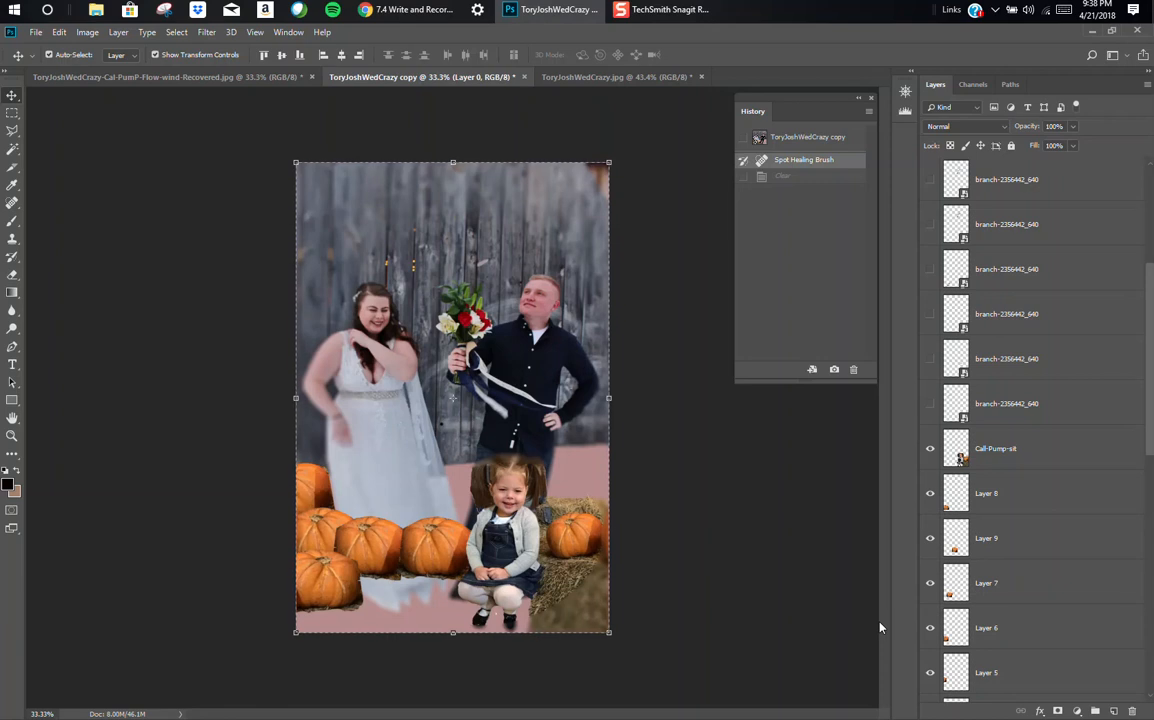
pyautogui.scroll(-5, 1152, 532)
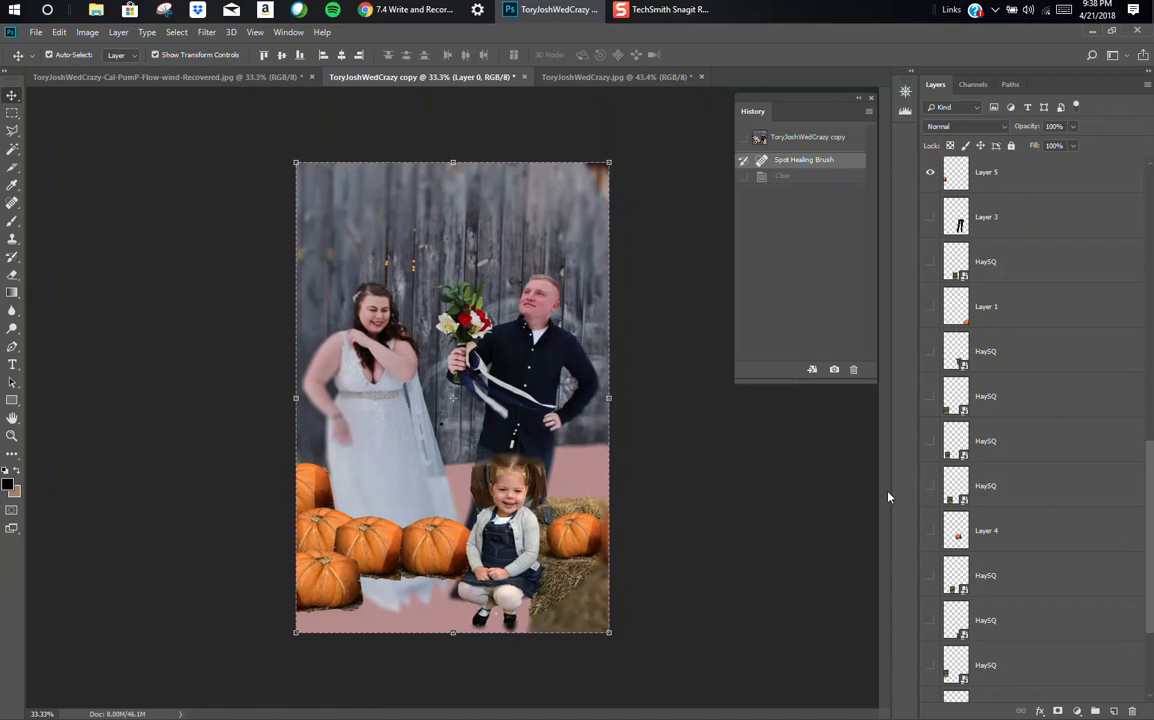
pyautogui.click(37, 34)
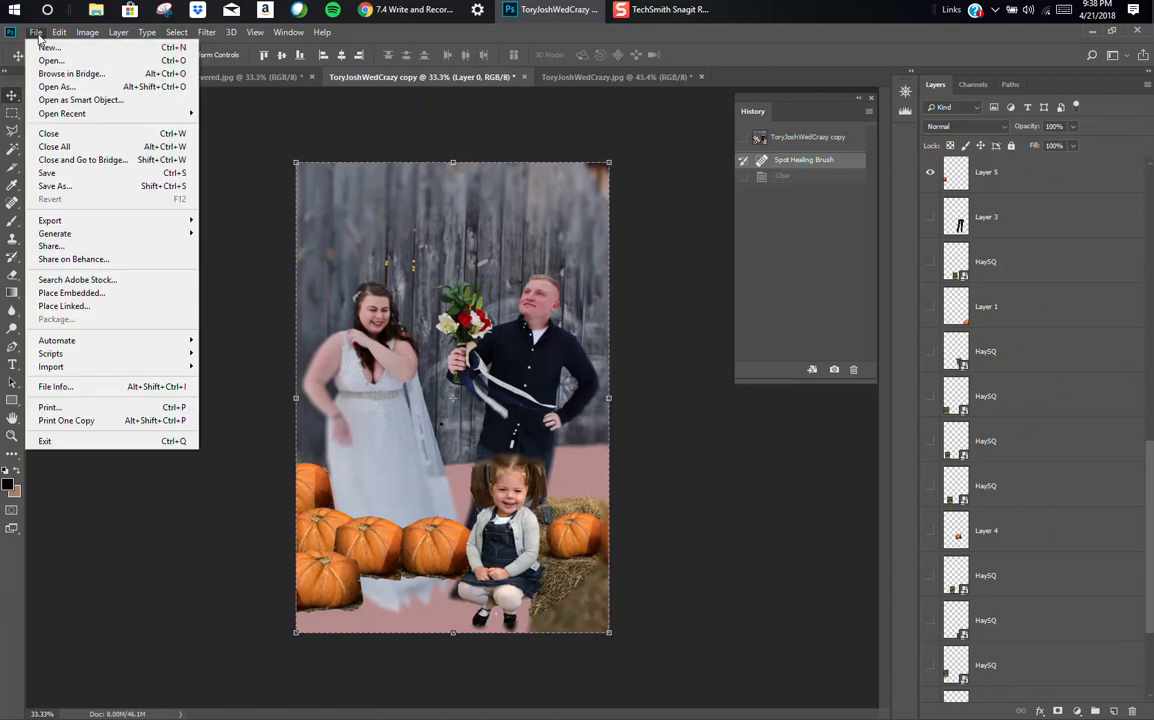
pyautogui.click(101, 294)
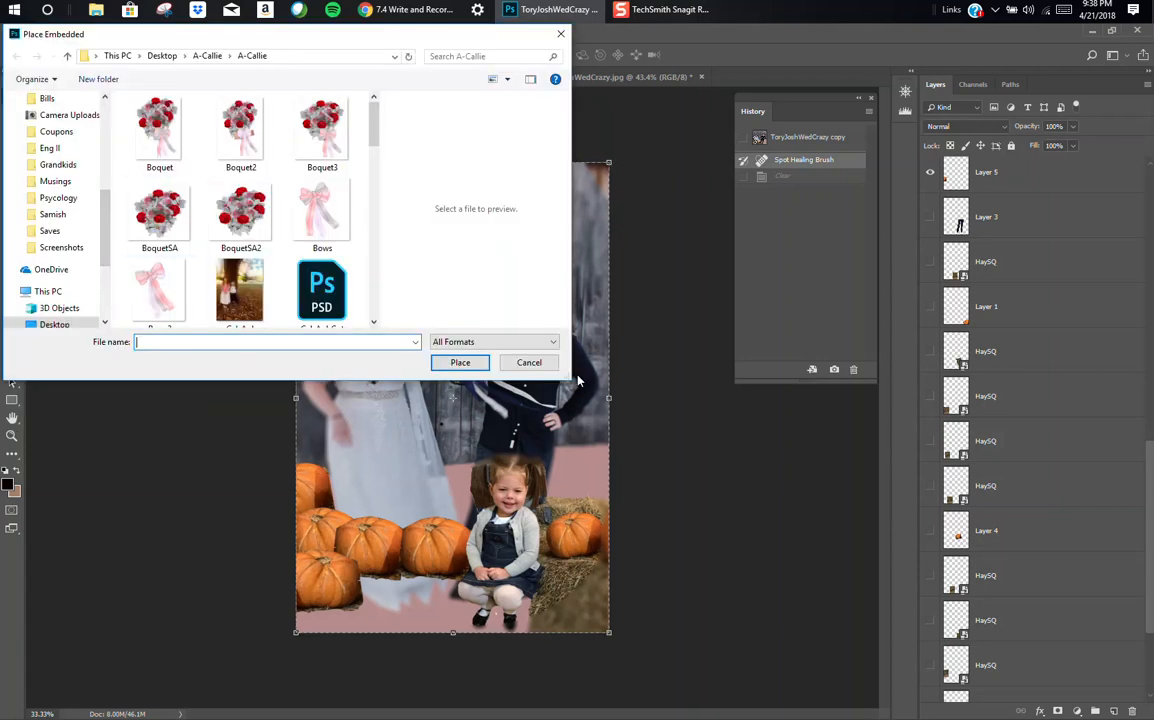
pyautogui.click(529, 362)
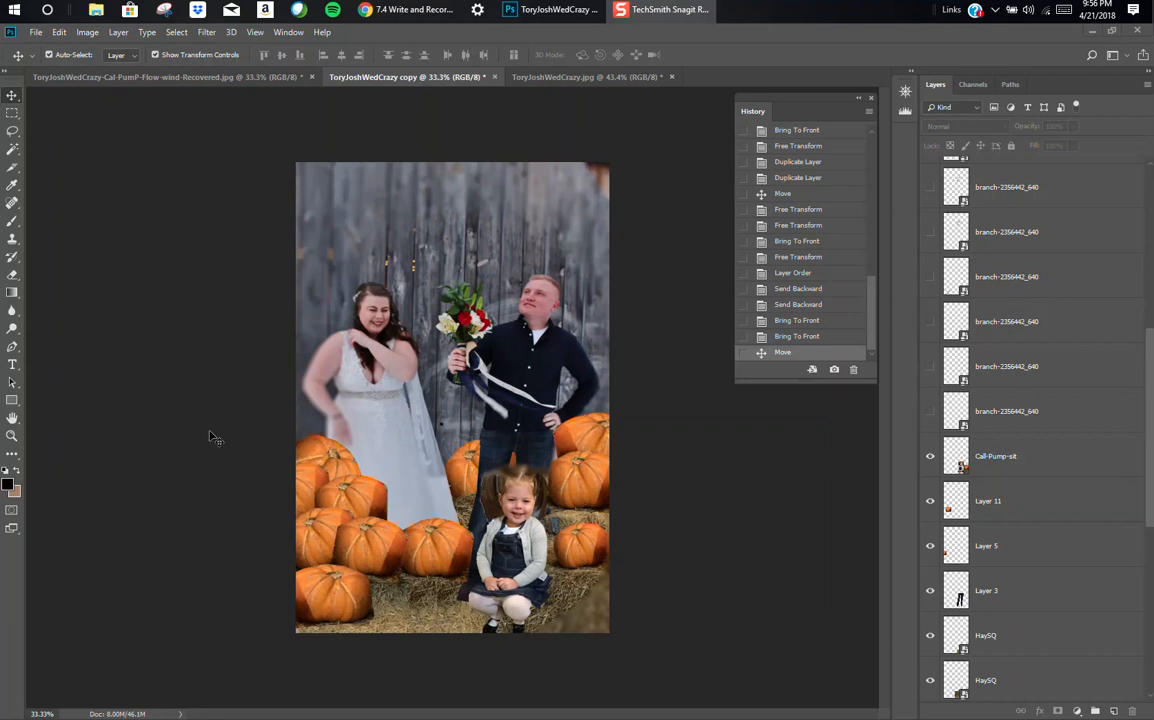
# Step: Compare the cut-out wedding photo and the recovered version with the pumpkin composite, ending on the composite copy
pyautogui.click(535, 77)
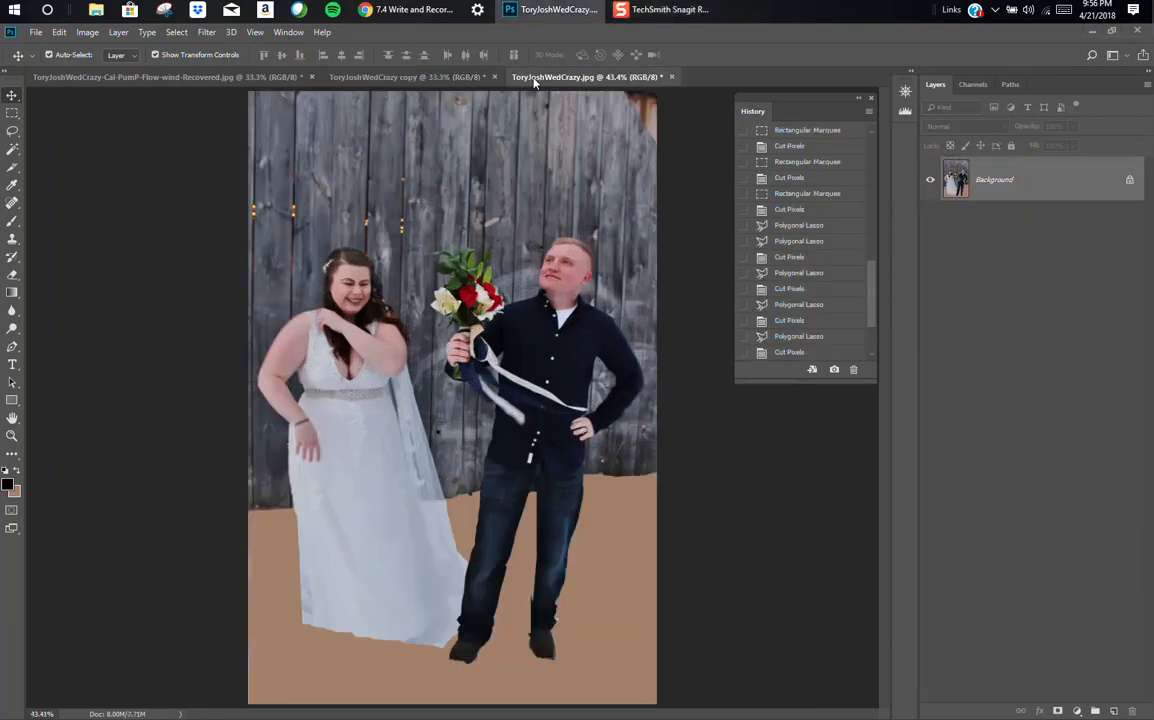
pyautogui.click(474, 79)
pyautogui.click(194, 78)
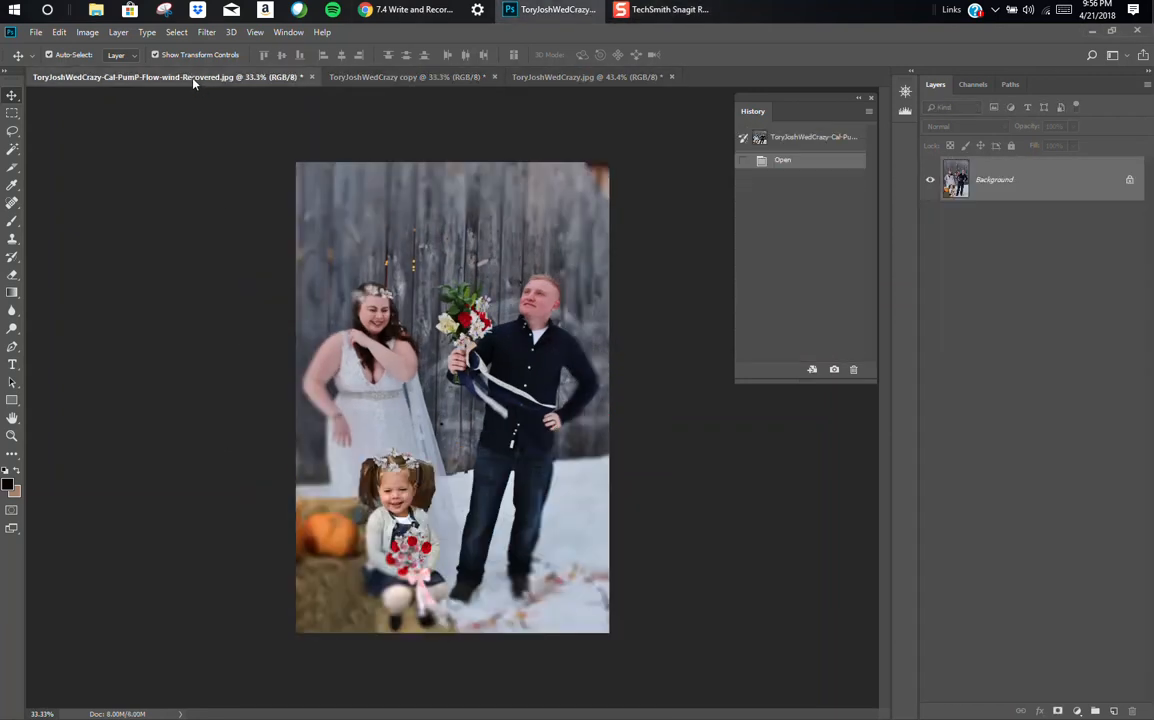
pyautogui.click(355, 77)
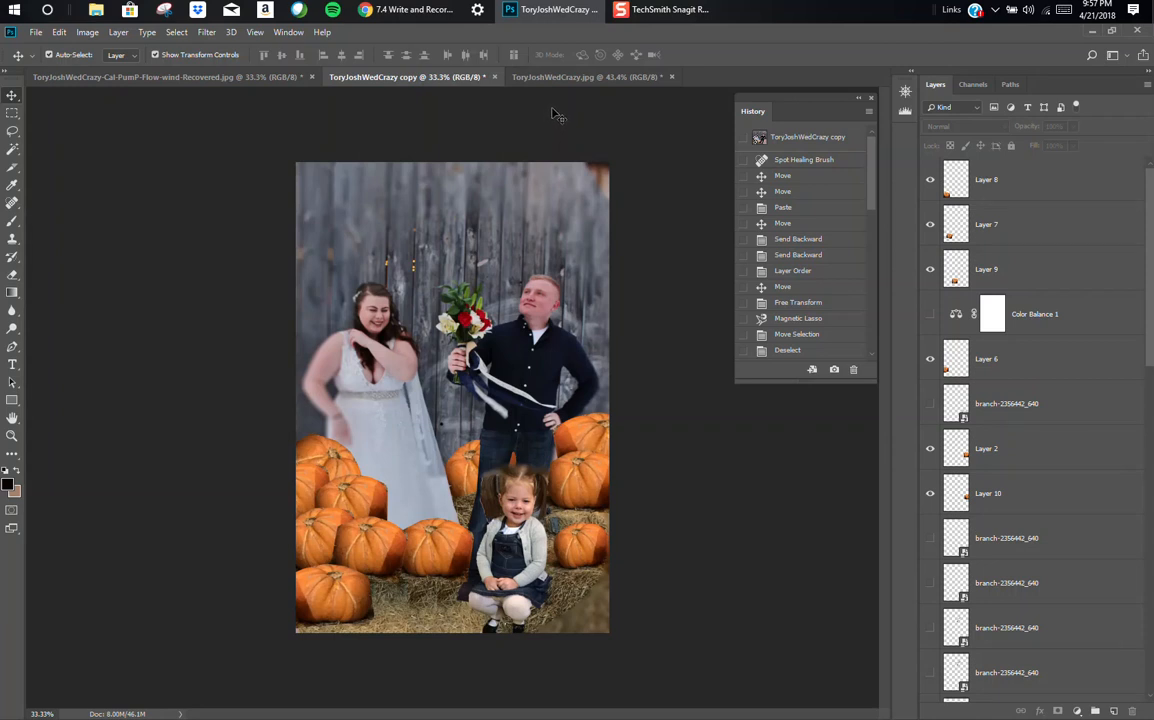
# Step: Show the hidden branch-2356442_640 layer below Layer 6, and check which blossoms the top two branch layers hold
pyautogui.hotkey('shift', 'F10')
pyautogui.click(931, 404)
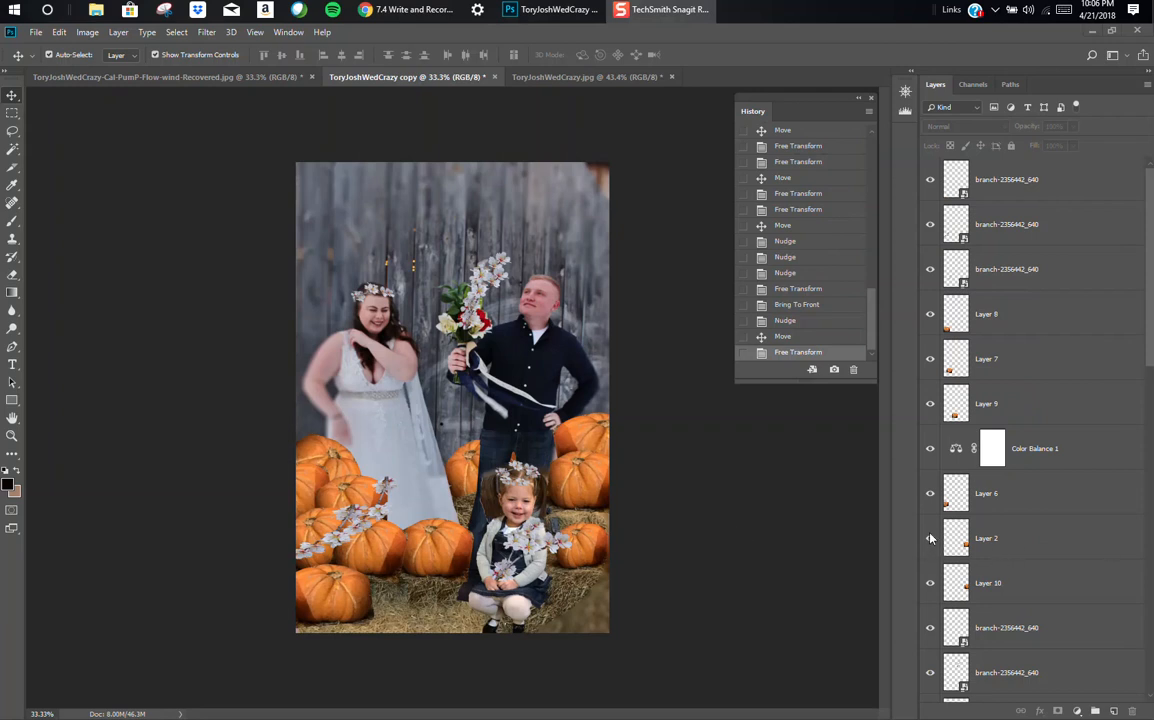
pyautogui.click(930, 233)
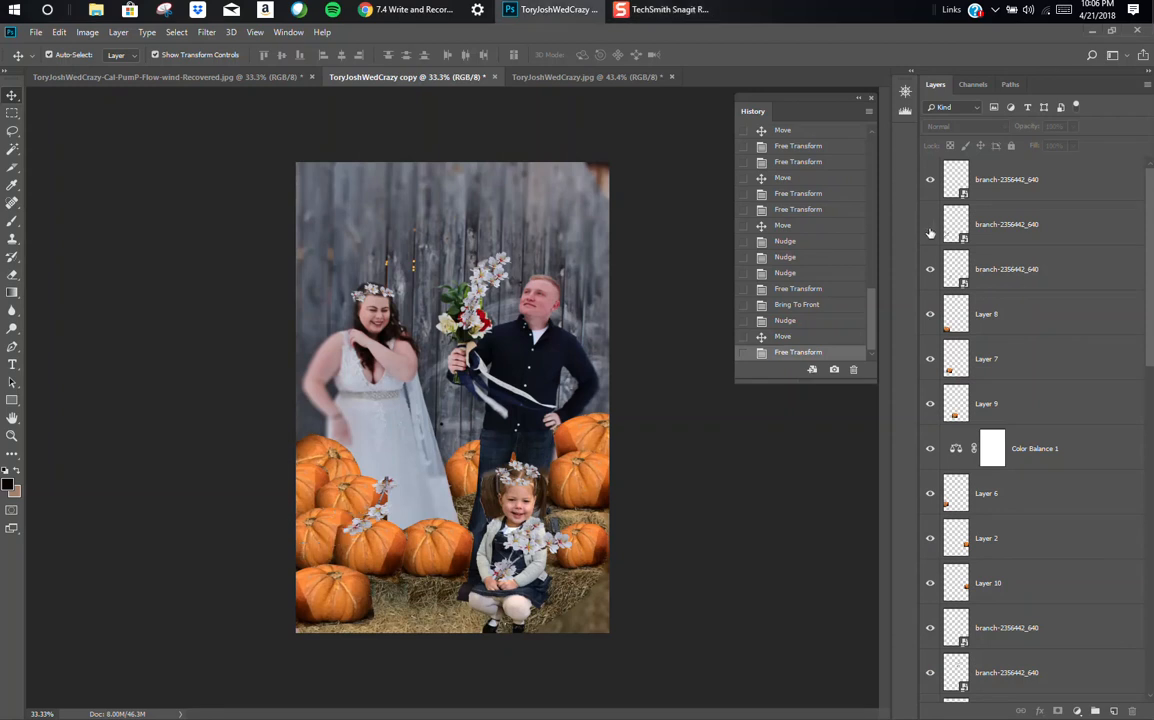
pyautogui.click(930, 230)
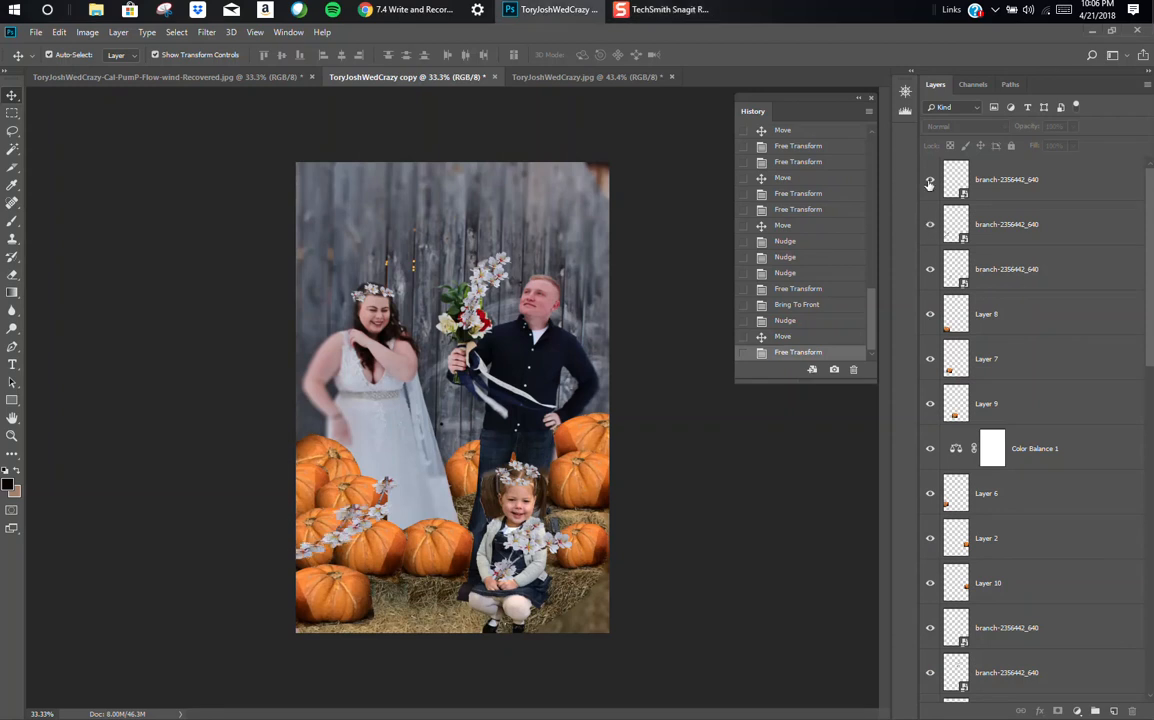
pyautogui.click(930, 179)
pyautogui.click(930, 179)
# Step: Reposition the upper blossom branch over the pumpkins beside the dress and rotate it to about 10°
pyautogui.click(383, 502)
pyautogui.moveTo(383, 501); pyautogui.dragTo(421, 532)
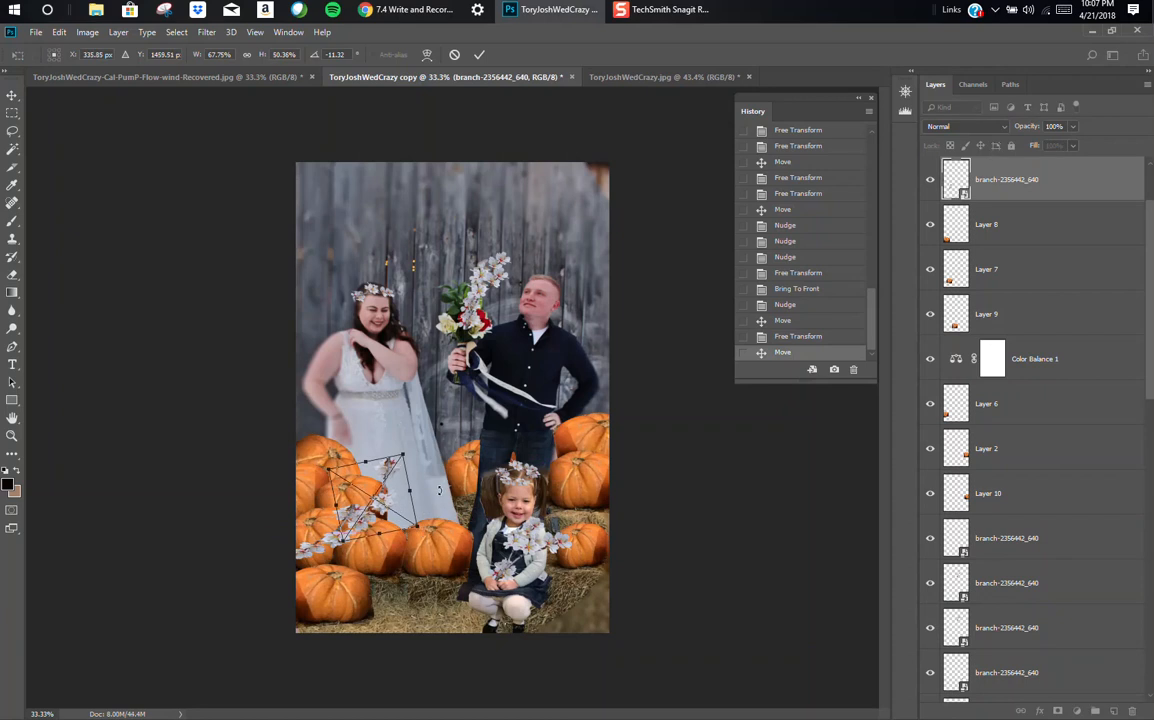
pyautogui.moveTo(438, 489); pyautogui.dragTo(458, 519)
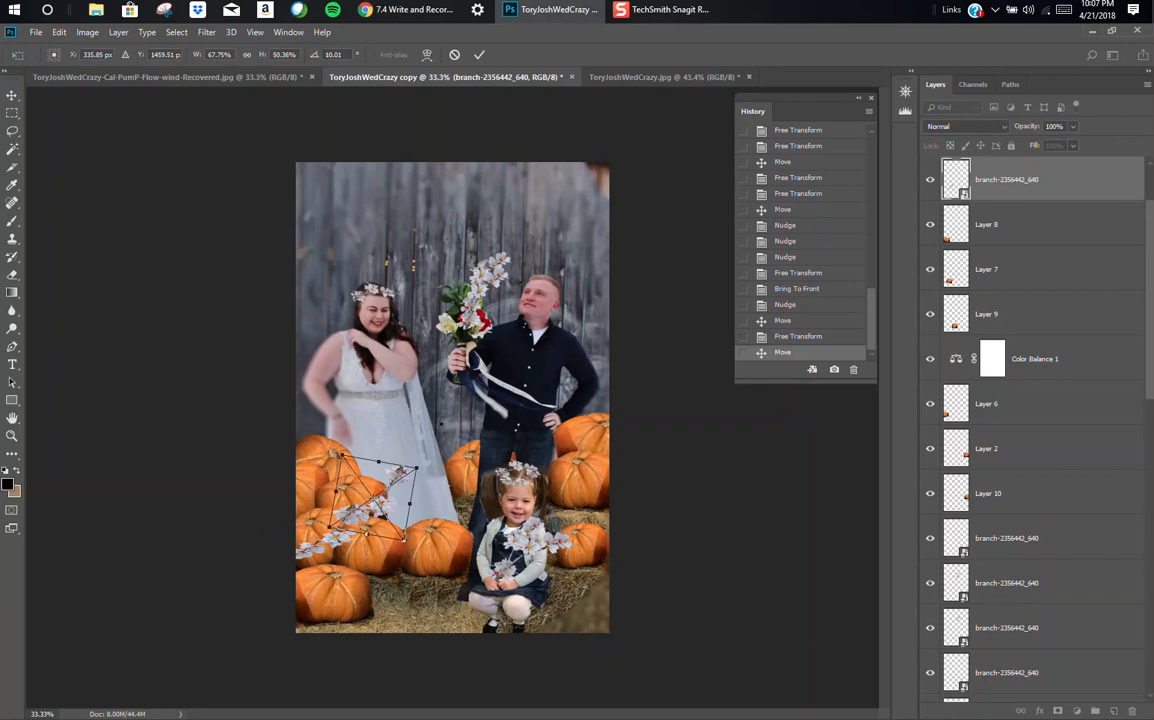
pyautogui.click(479, 55)
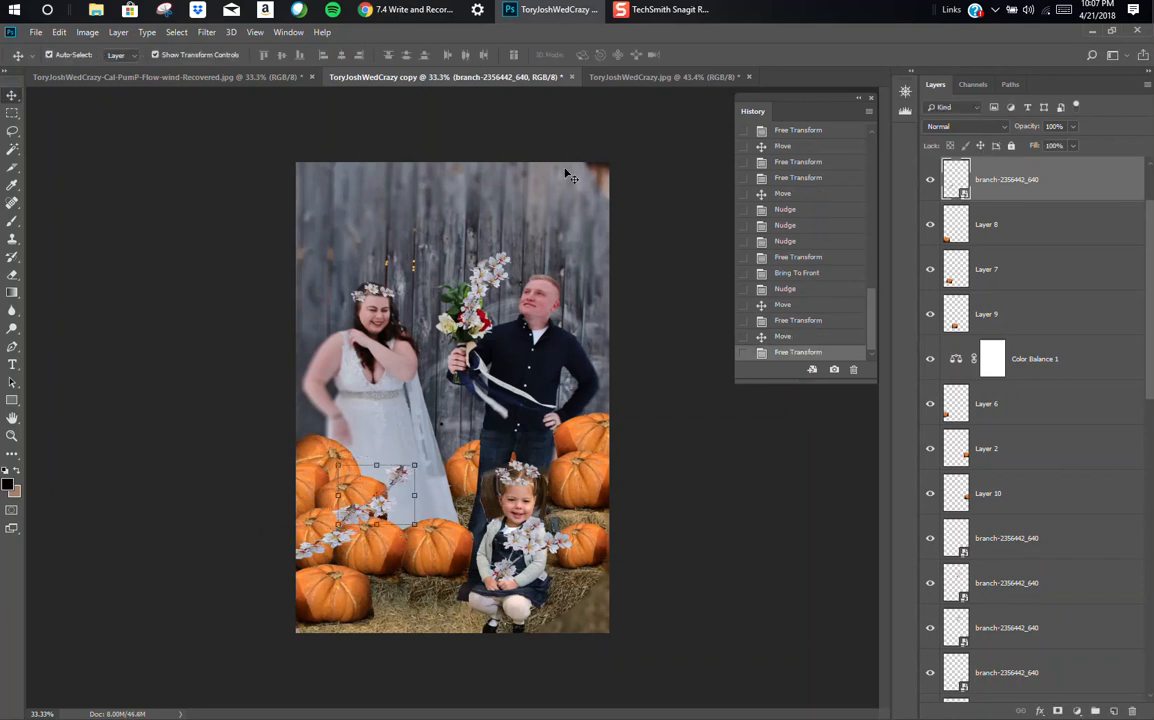
pyautogui.click(760, 445)
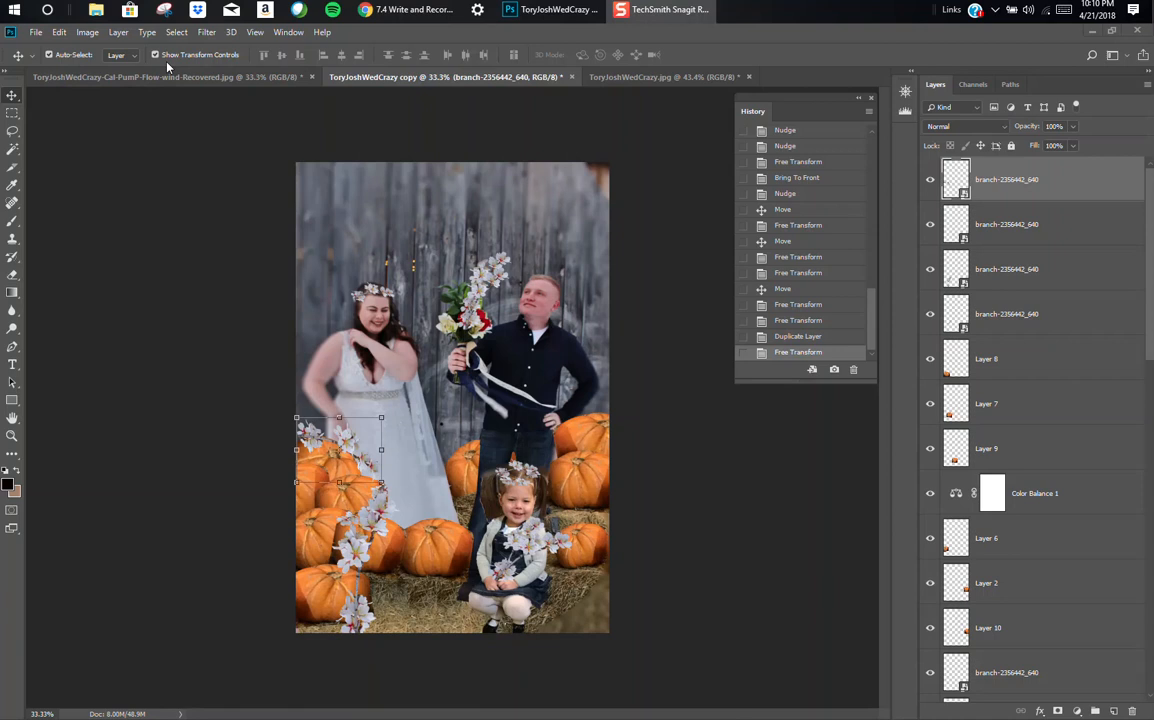
# Step: Try an Iris Blur on the blossom branch lying over the upper pumpkins beside the bride
pyautogui.click(118, 32)
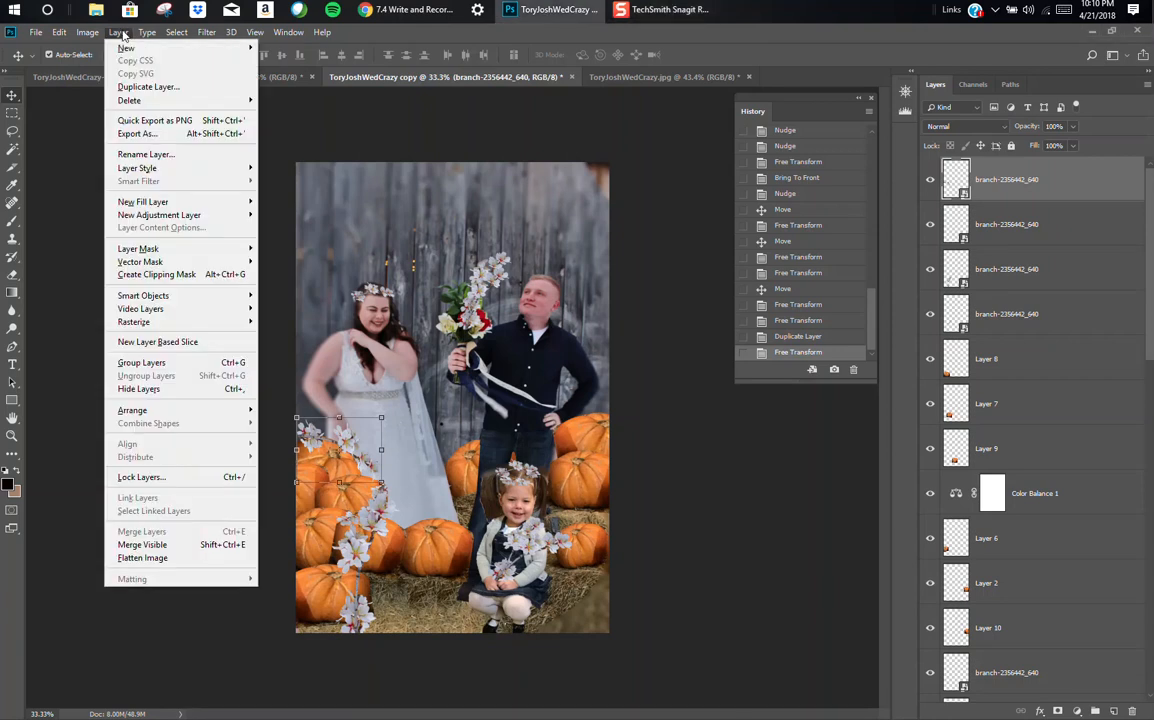
pyautogui.moveTo(205, 36)
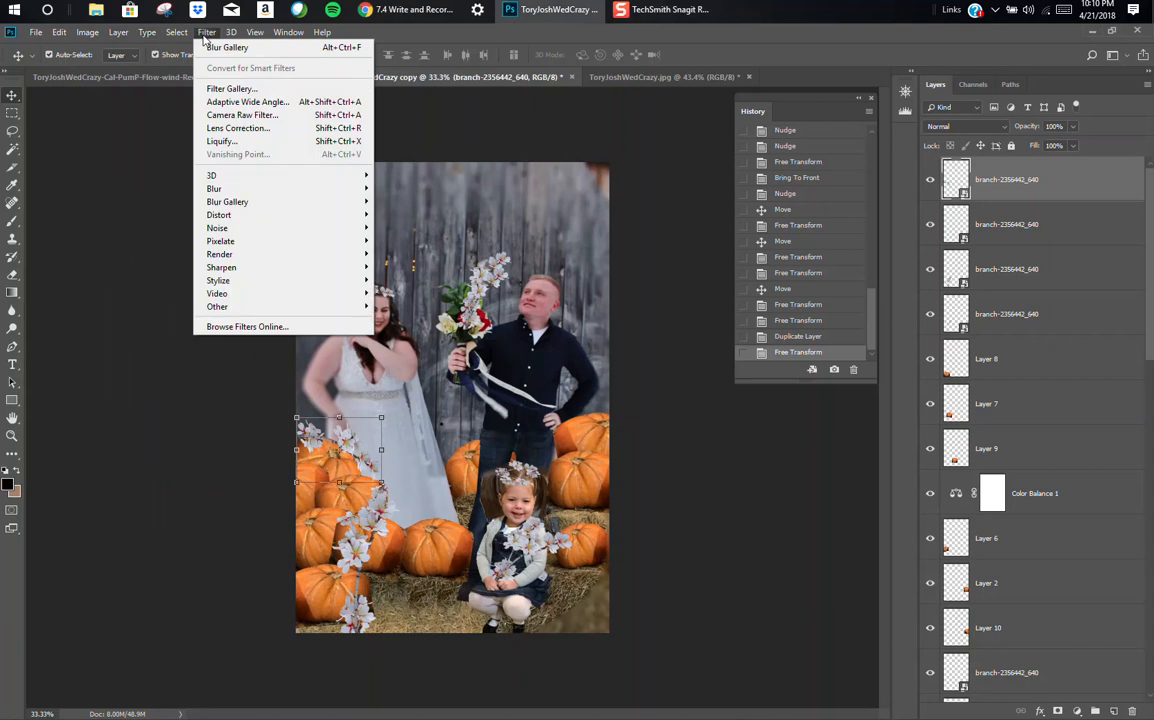
pyautogui.moveTo(229, 193)
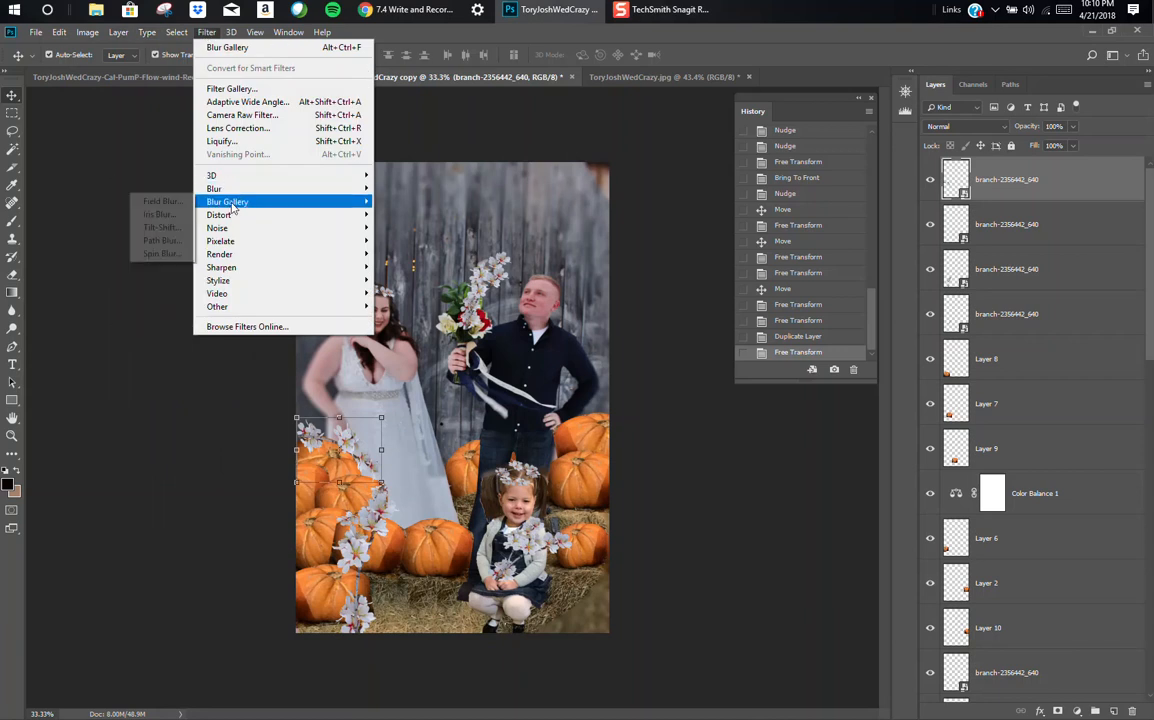
pyautogui.click(160, 215)
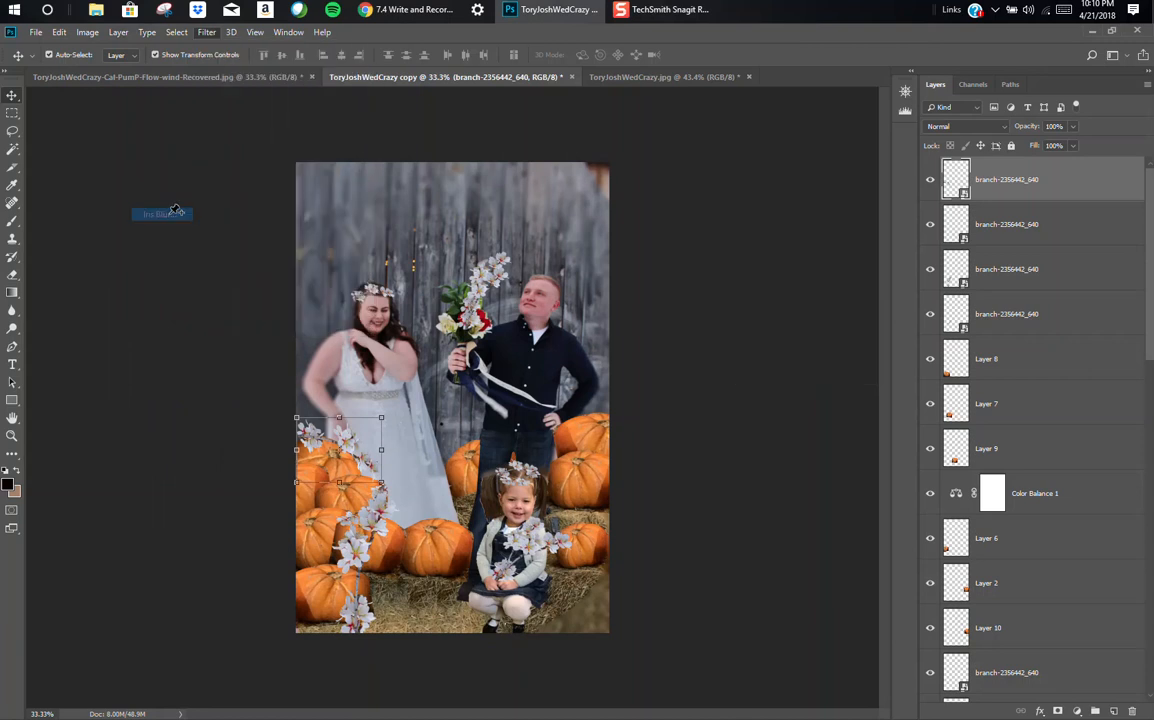
pyautogui.moveTo(497, 394); pyautogui.dragTo(554, 494)
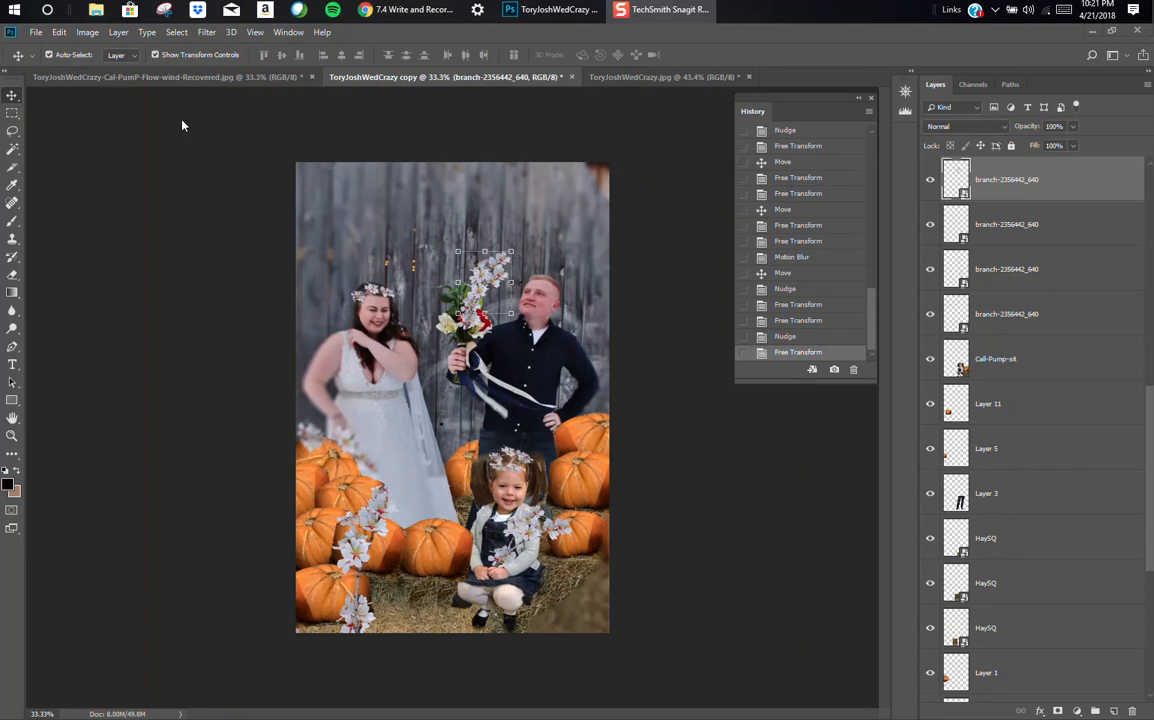
# Step: Apply Motion Blur to the blossom branch above the bouquet with a 56° angle and a distance of 3 pixels
pyautogui.click(207, 33)
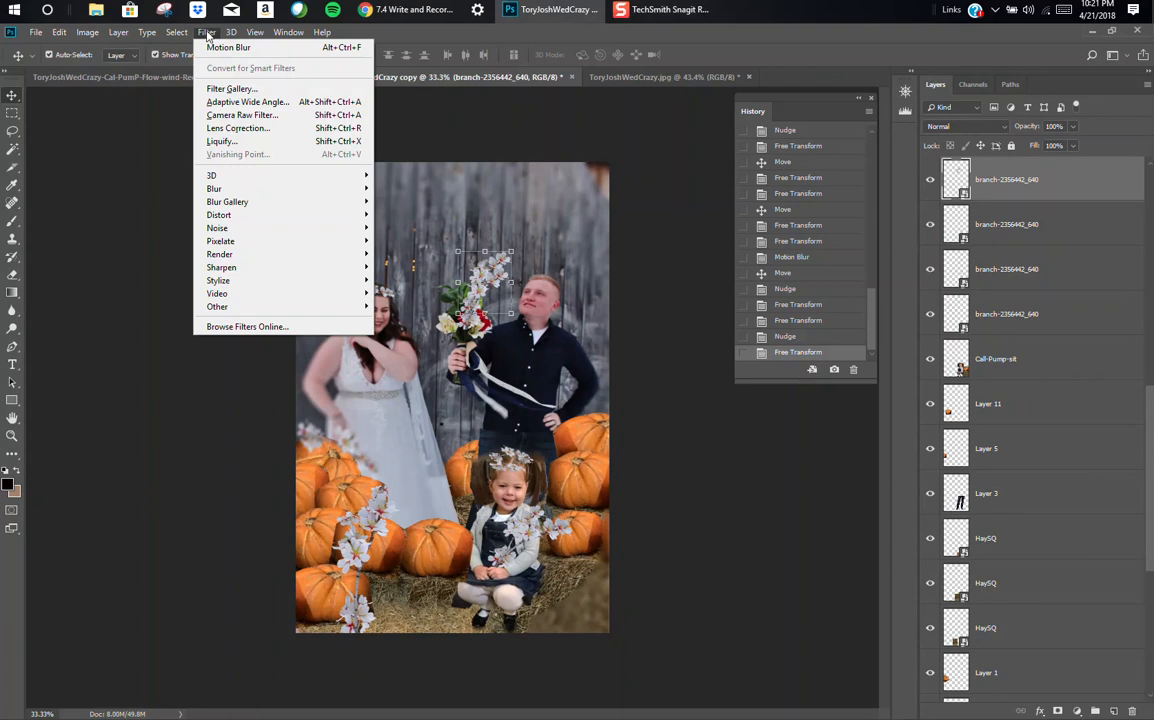
pyautogui.moveTo(218, 189)
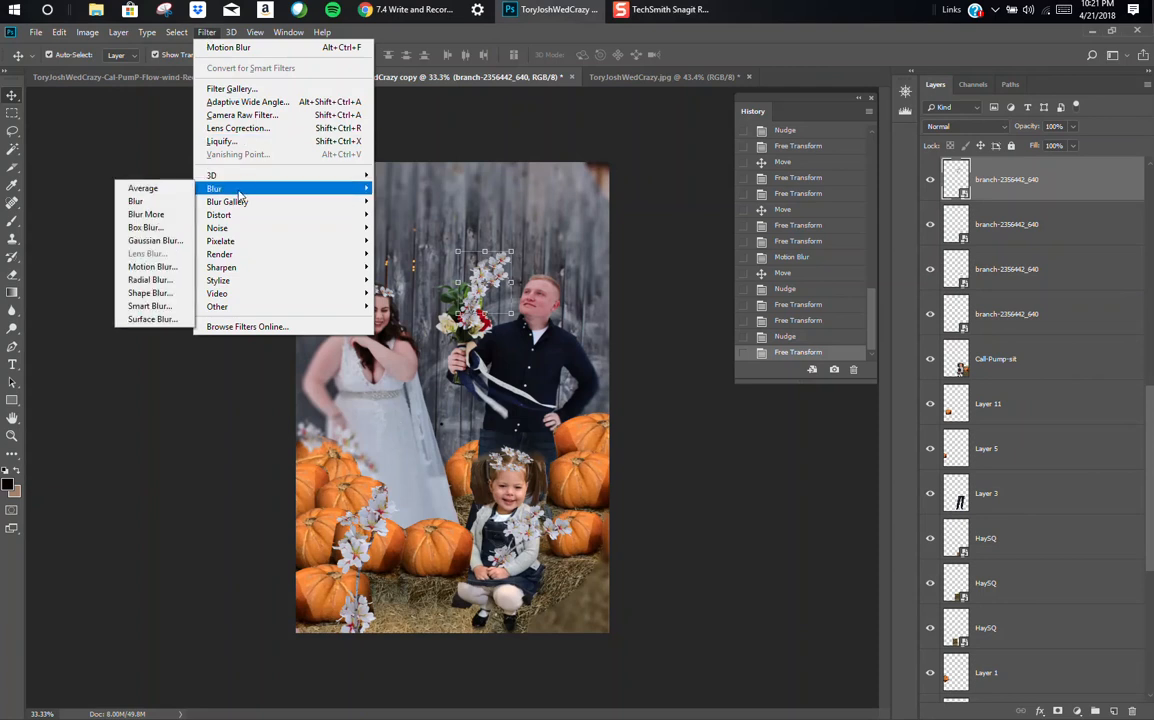
pyautogui.click(167, 268)
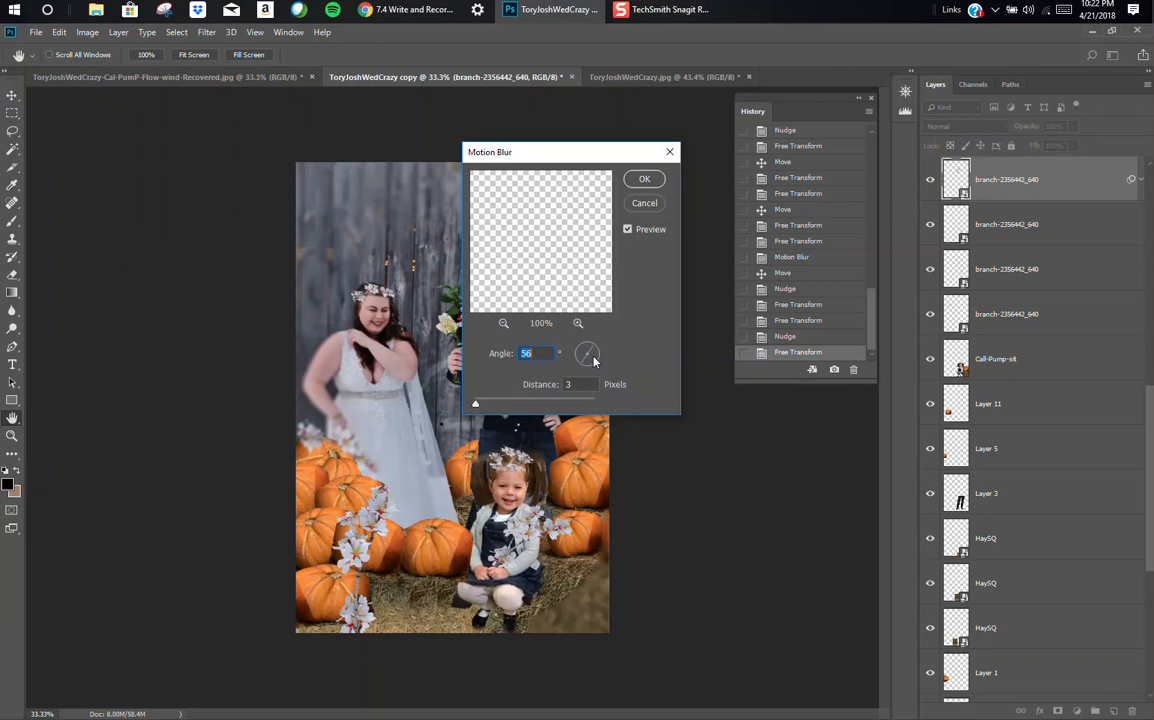
pyautogui.click(644, 179)
pyautogui.click(646, 182)
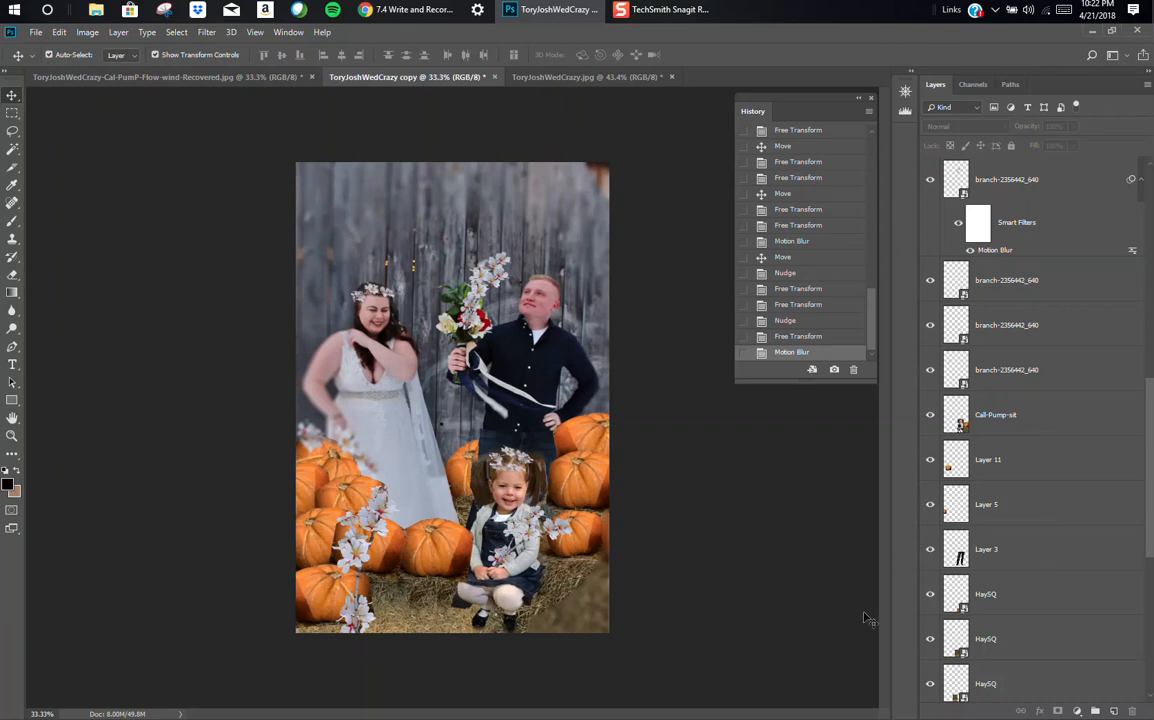
# Step: Check what the seated girl layer and Layer 3 cover by hiding and reshowing each, and select Layer 3
pyautogui.click(929, 416)
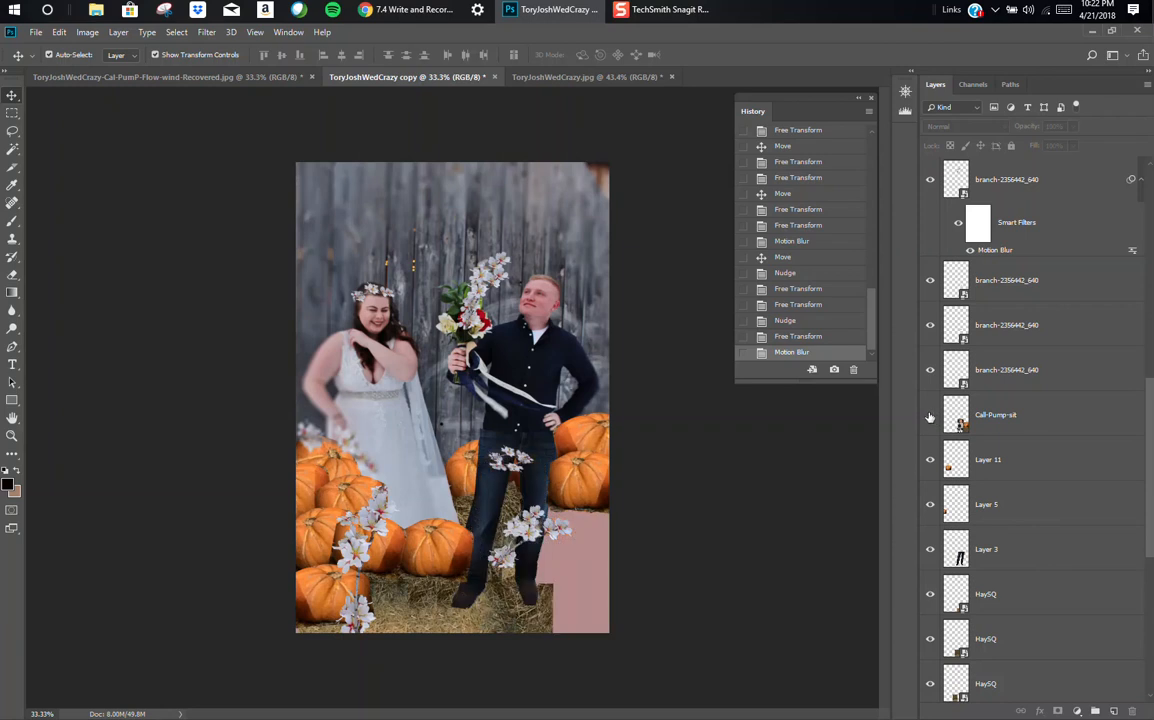
pyautogui.click(929, 416)
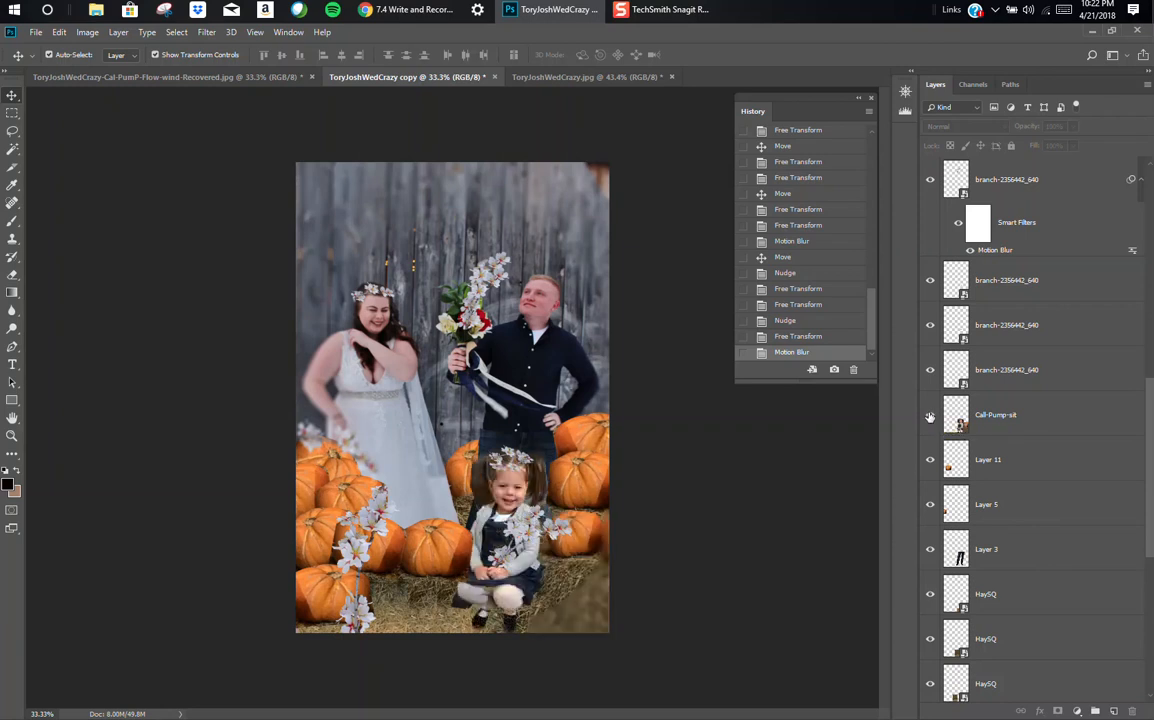
pyautogui.click(930, 552)
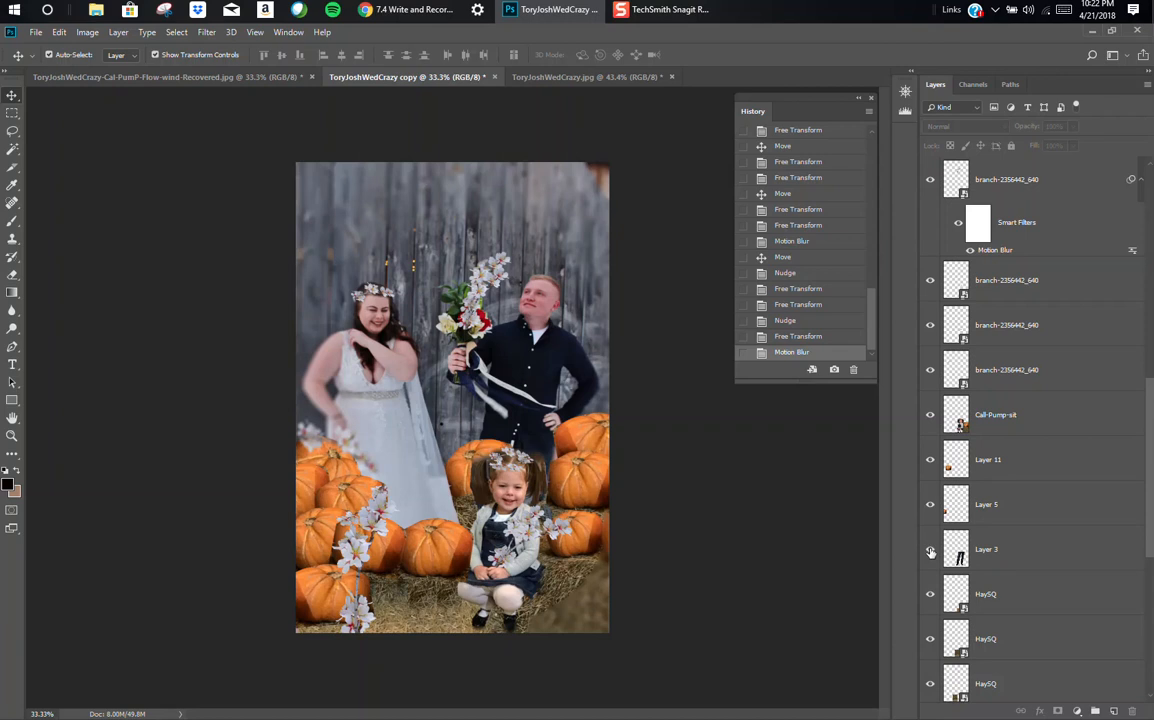
pyautogui.click(930, 552)
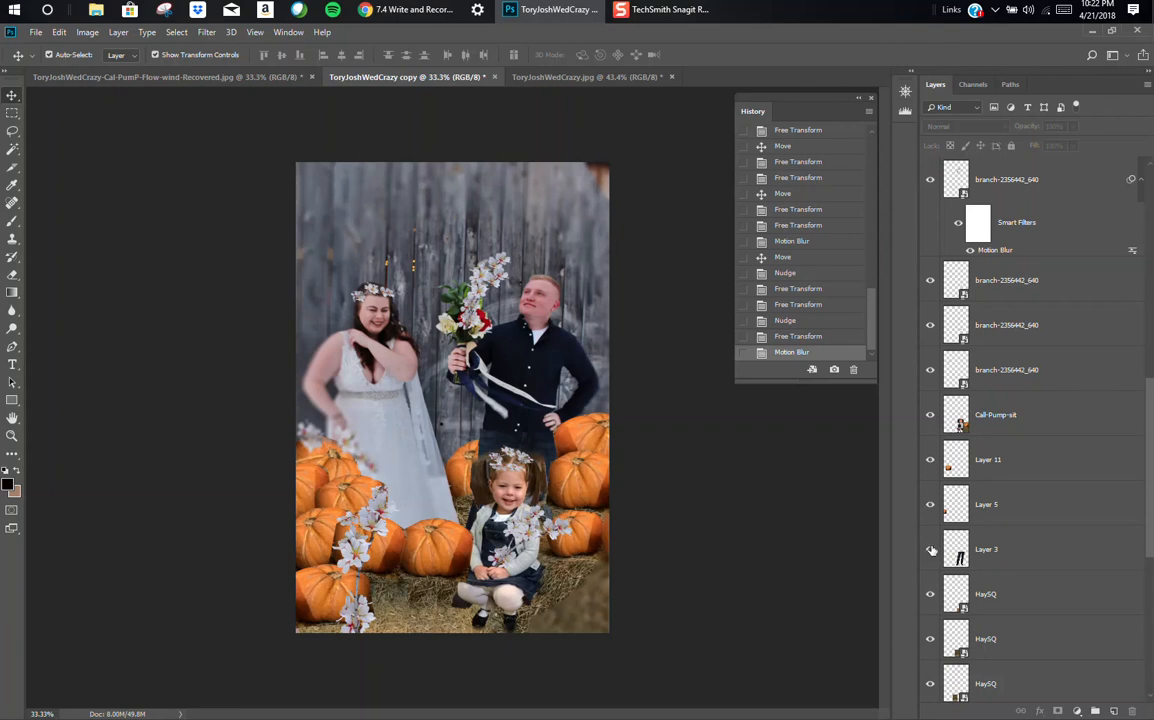
pyautogui.click(541, 443)
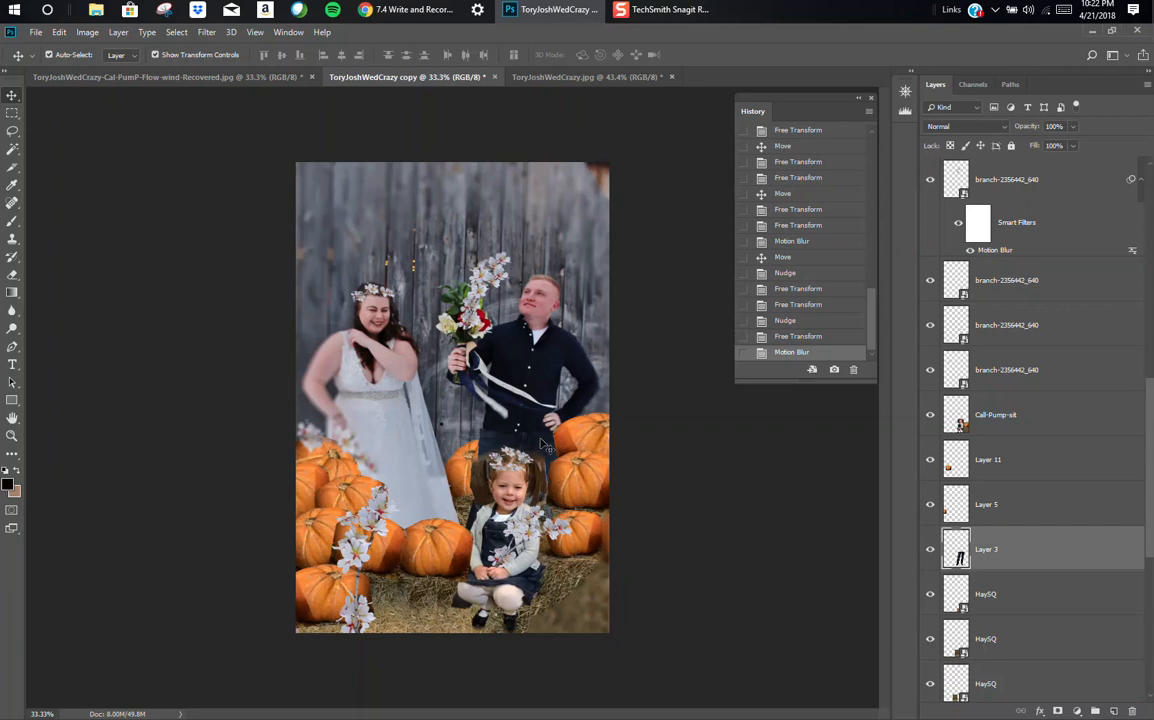
# Step: Nudge Layer 3, the groom's trousers behind the seated girl, sideways to line up beneath his shirt and deselect the layer
pyautogui.hotkey('shift', 'Right')
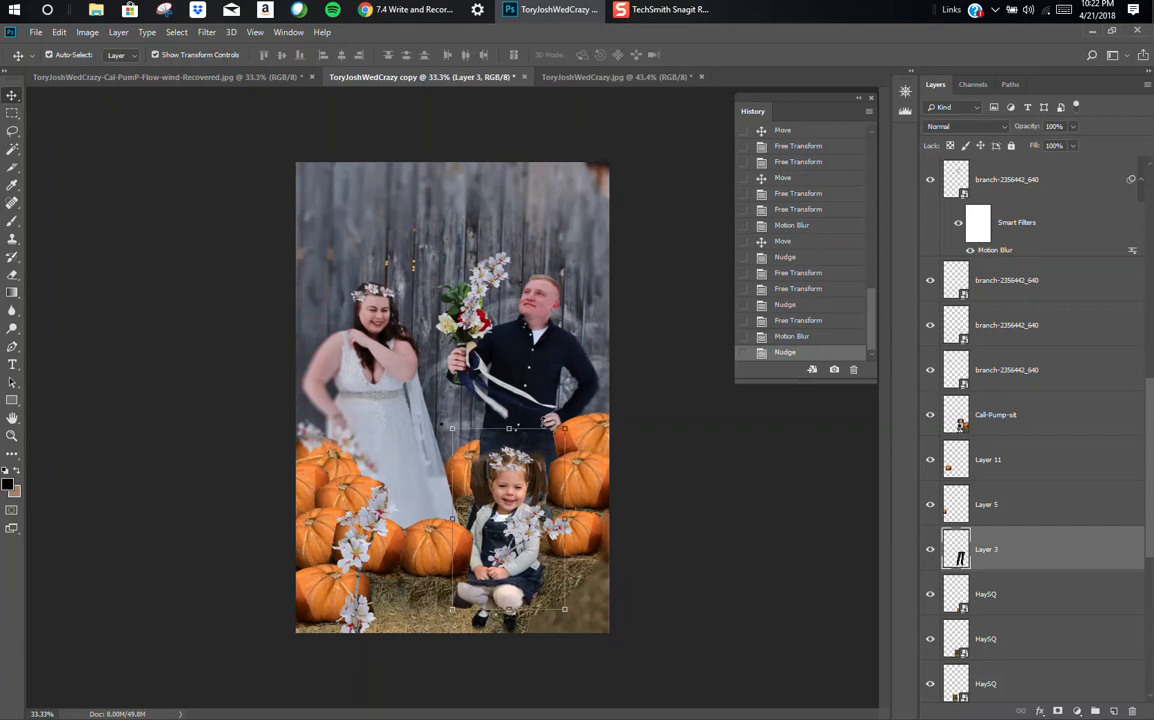
pyautogui.click(715, 467)
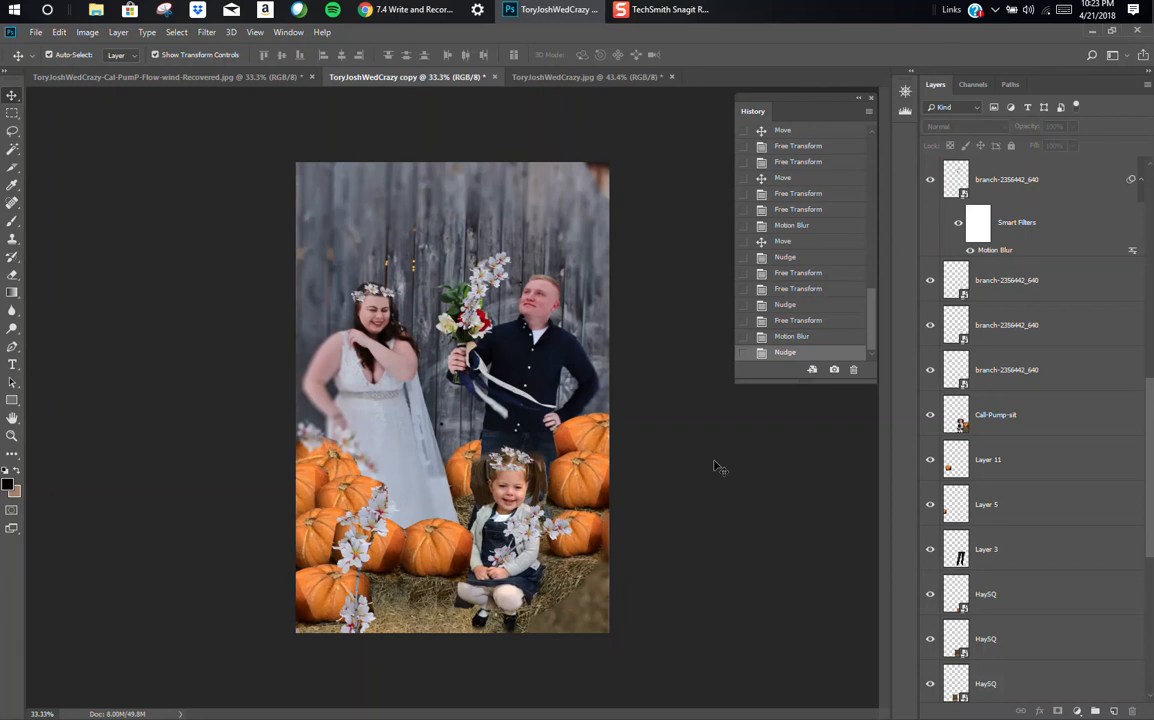
pyautogui.click(463, 398)
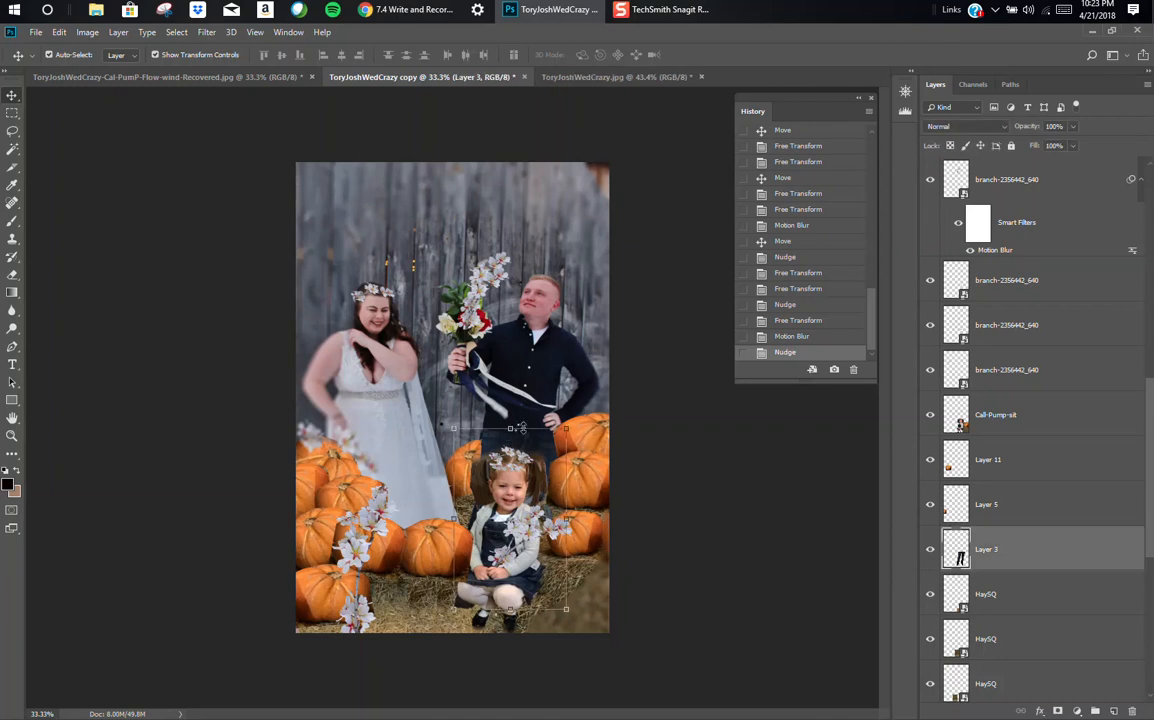
pyautogui.press('Left')
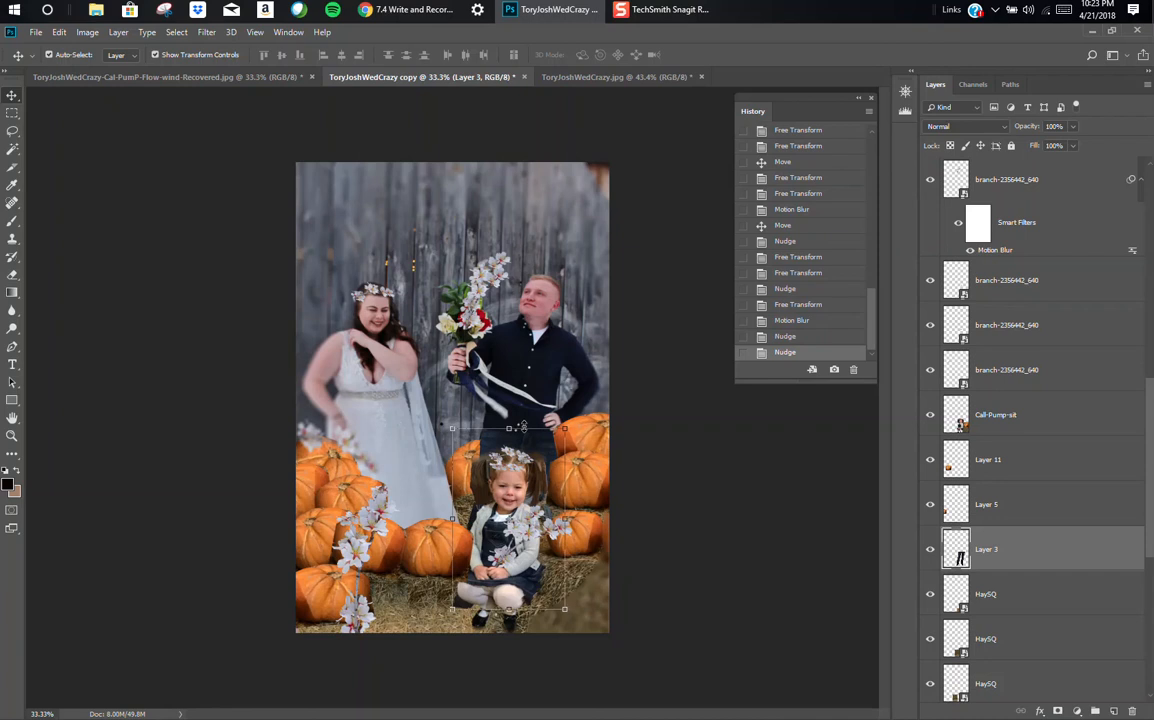
pyautogui.click(702, 447)
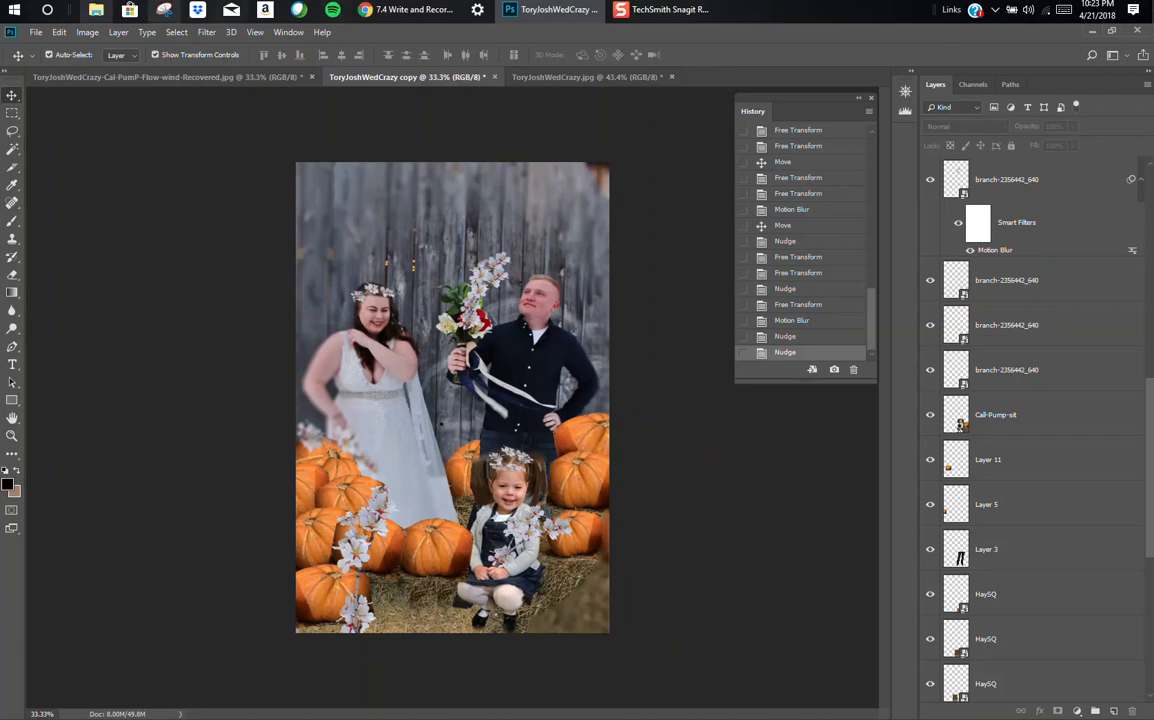
# Step: Select the whole canvas and save the composite as a layered Photoshop file named ToryJoshWedCrazy copy2
pyautogui.click(177, 33)
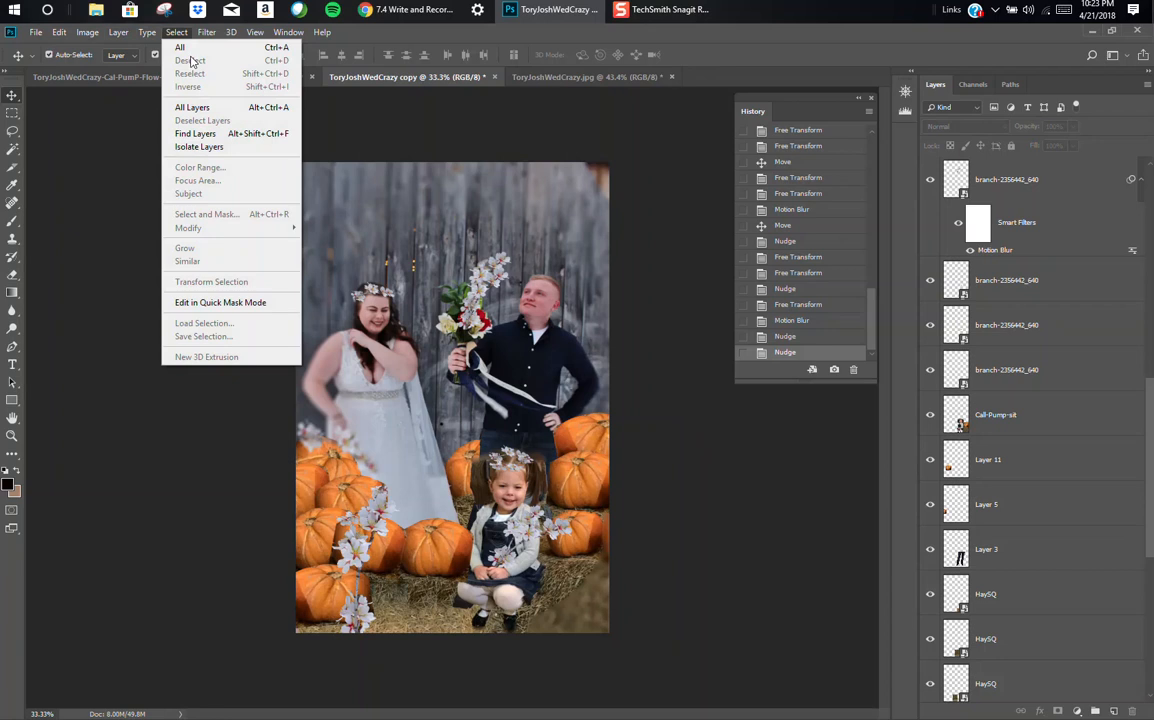
pyautogui.click(180, 47)
pyautogui.click(36, 33)
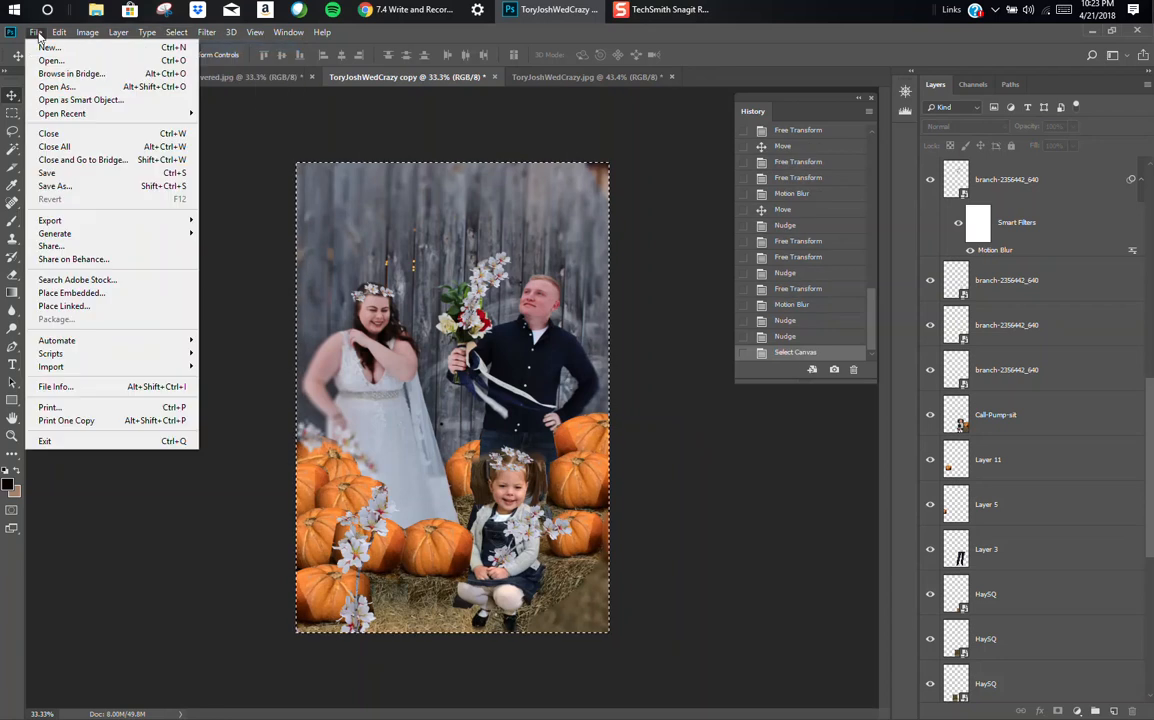
pyautogui.click(71, 188)
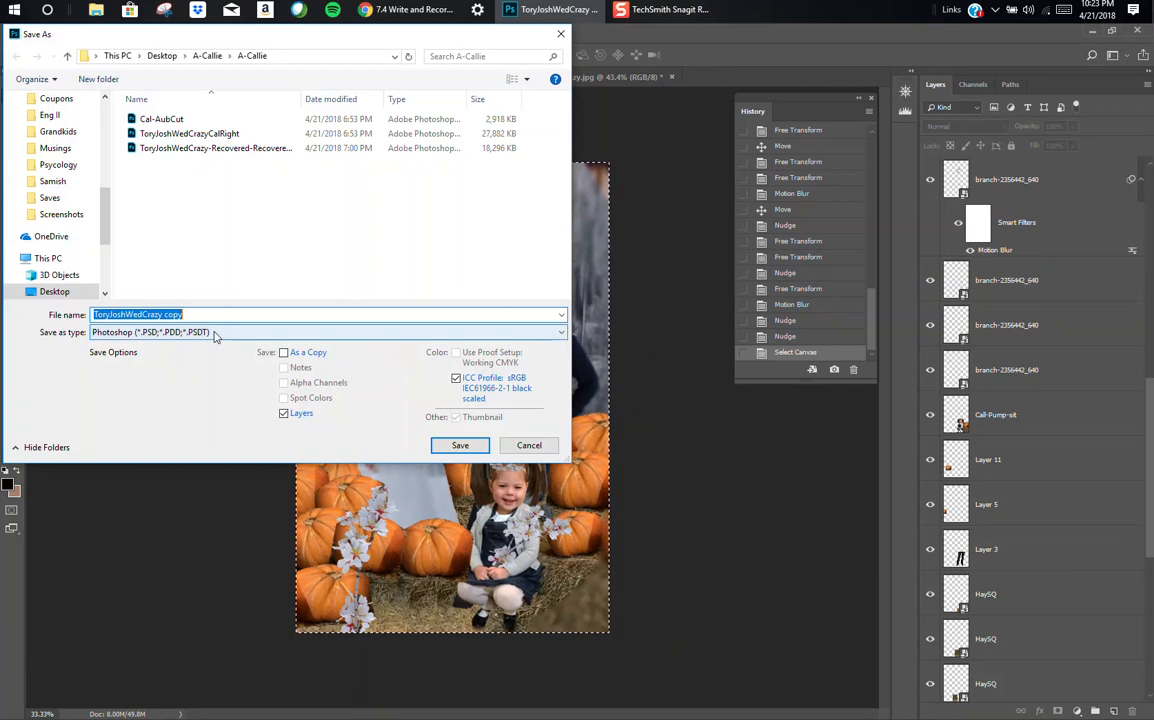
pyautogui.click(206, 314)
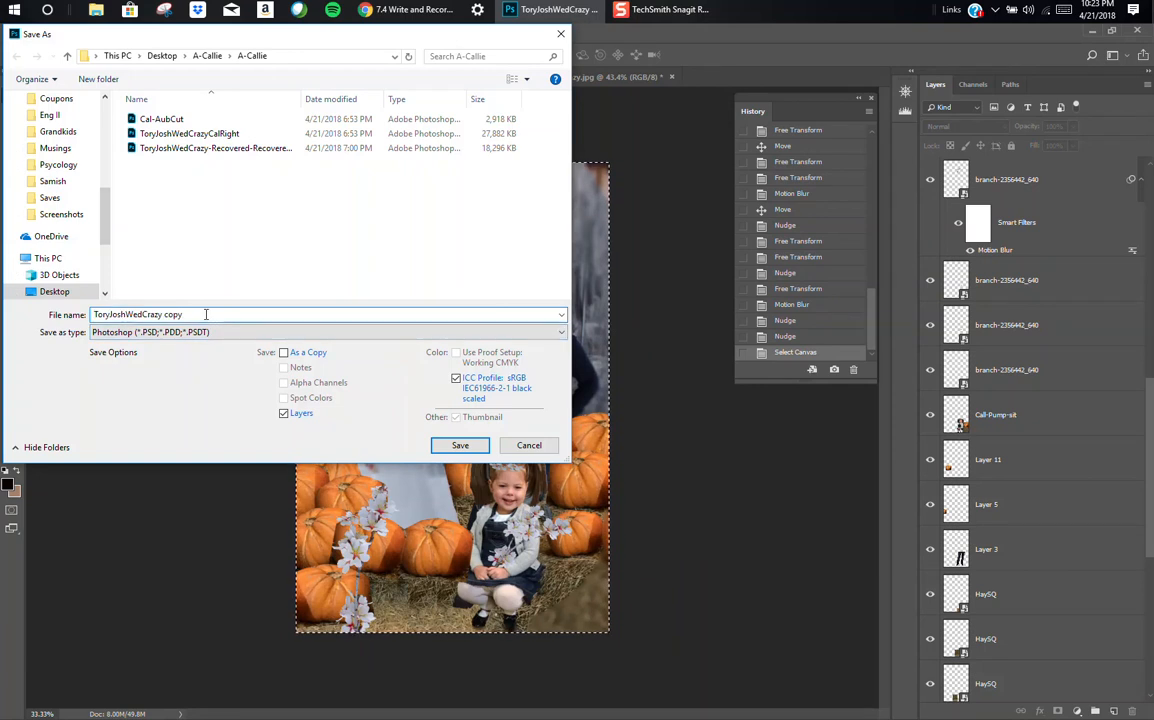
pyautogui.write('2')
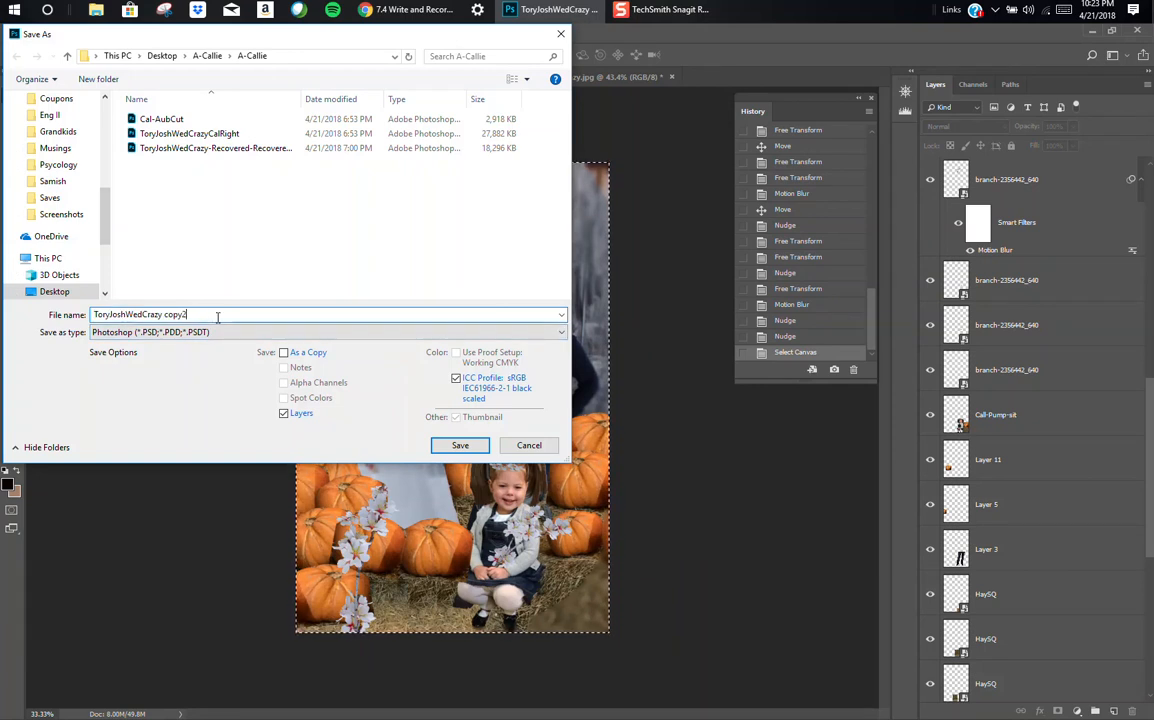
pyautogui.click(461, 448)
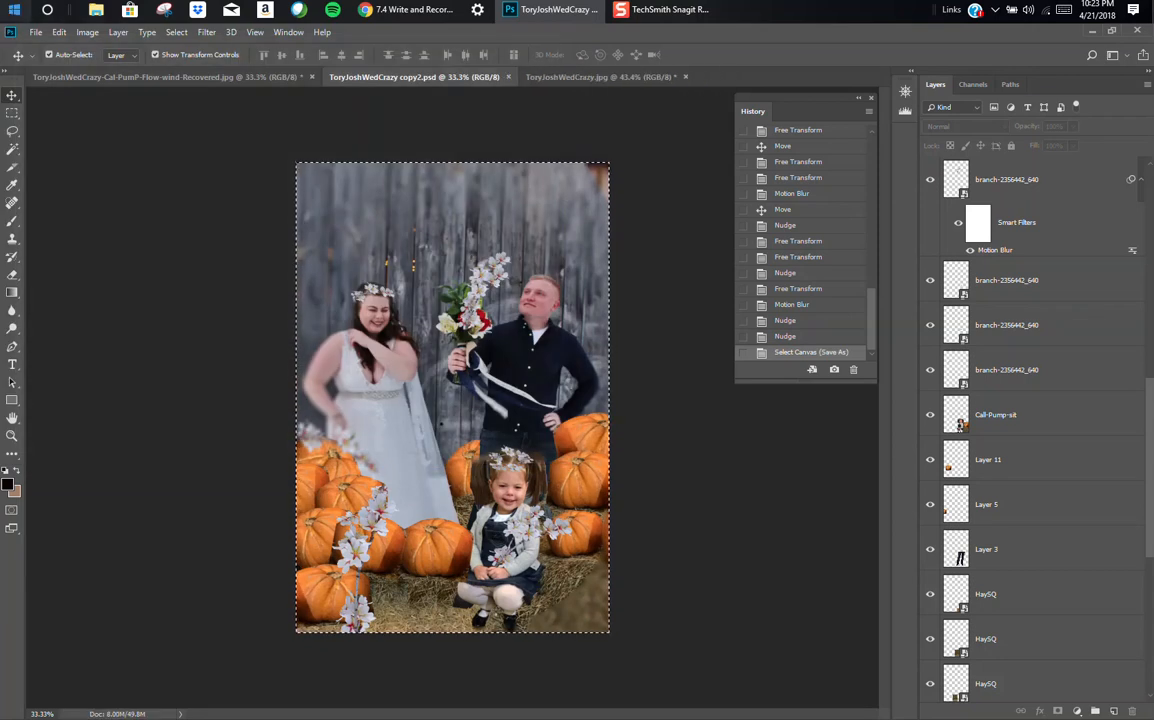
# Step: Start saving a JPEG version of the composite in the same folder under the name ToryJoshWedCrazy copy2
pyautogui.click(35, 32)
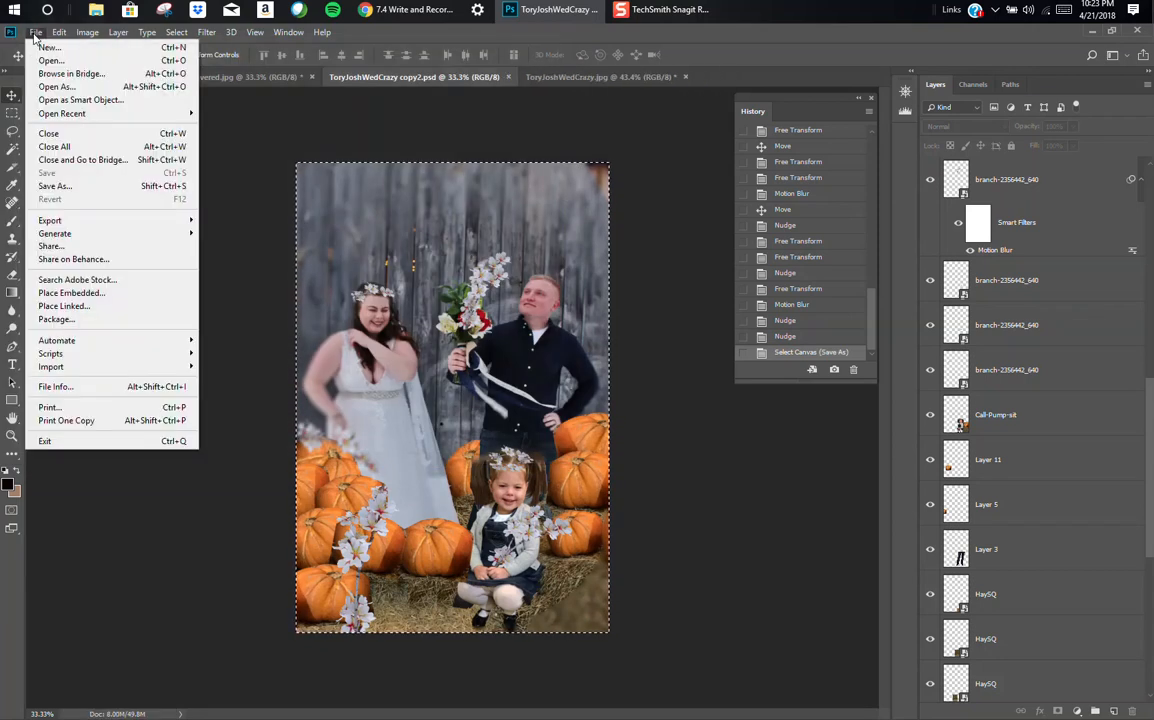
pyautogui.click(85, 187)
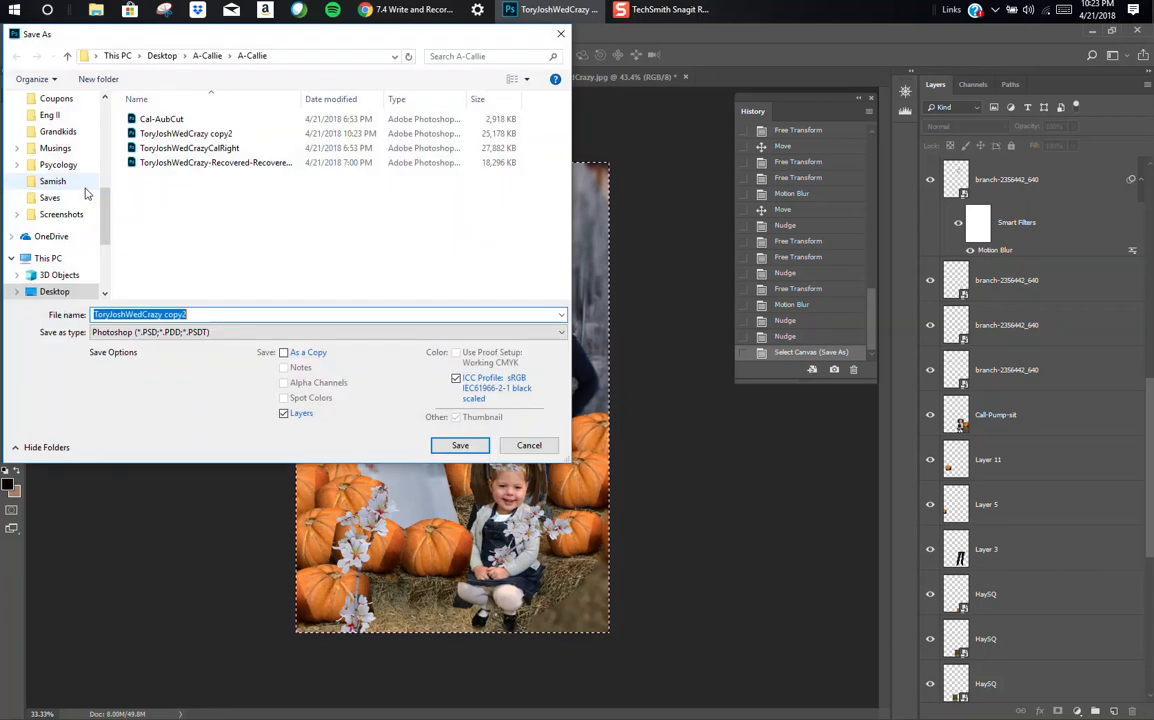
pyautogui.click(145, 332)
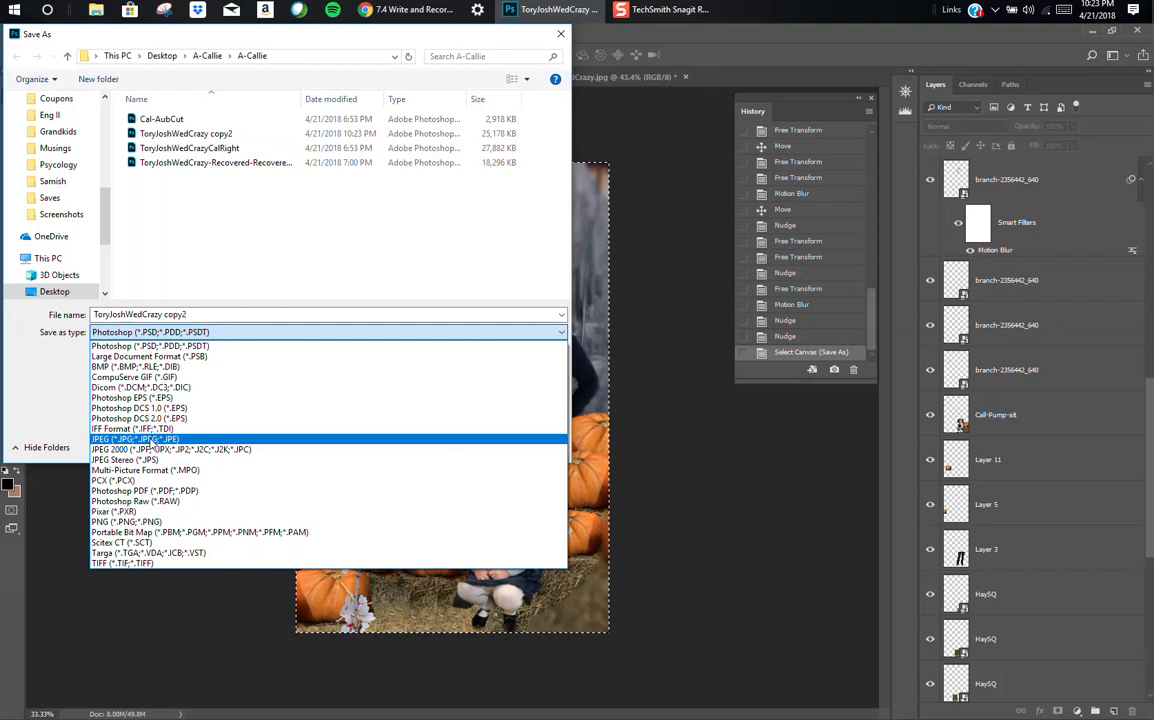
pyautogui.click(150, 440)
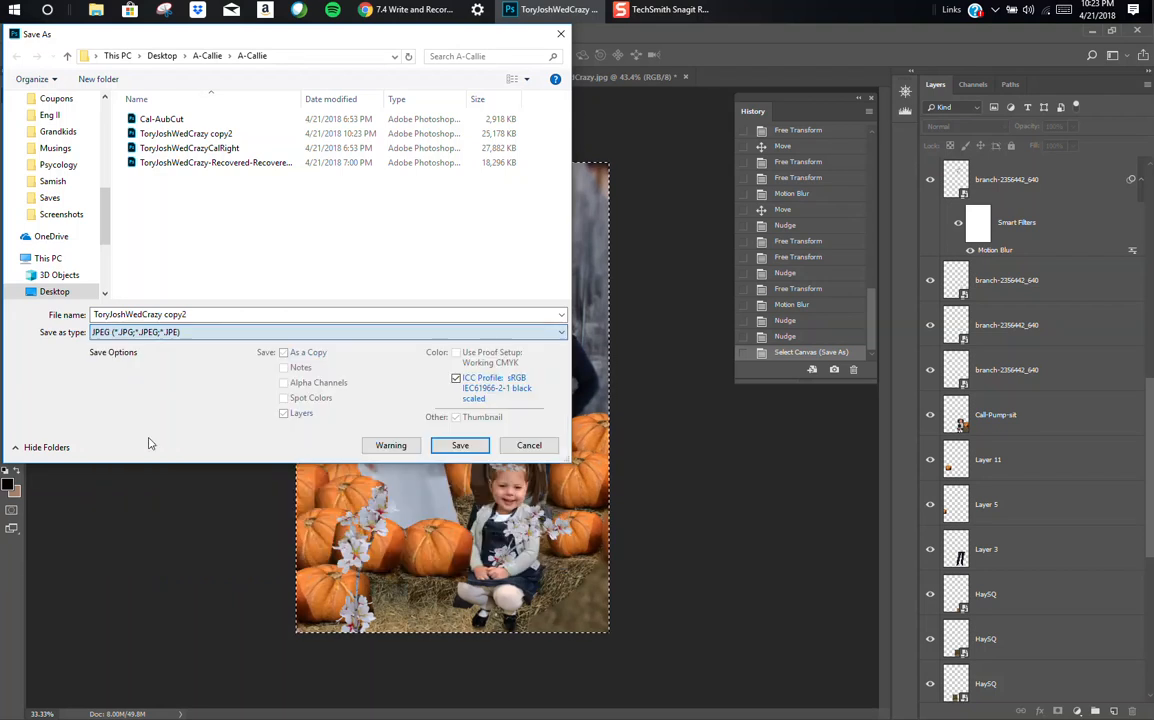
pyautogui.click(460, 445)
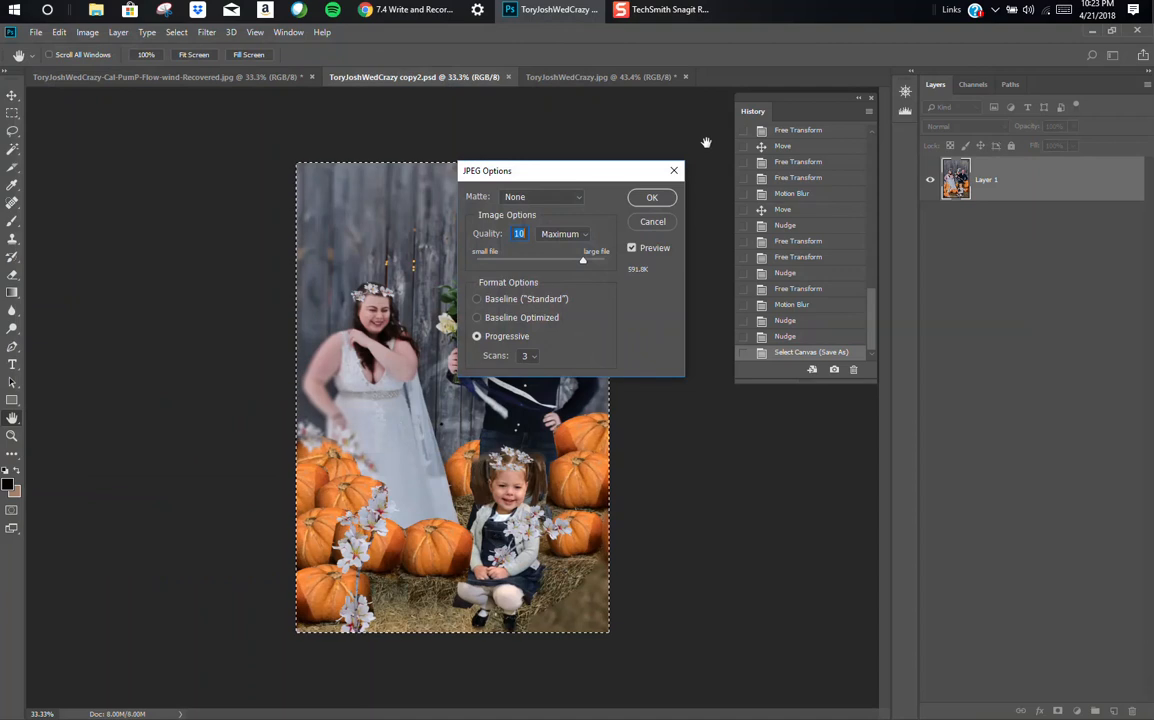
# Step: Finish the JPEG export with Maximum quality 10, no matte and the Progressive format with 3 scans
pyautogui.click(574, 235)
pyautogui.click(573, 286)
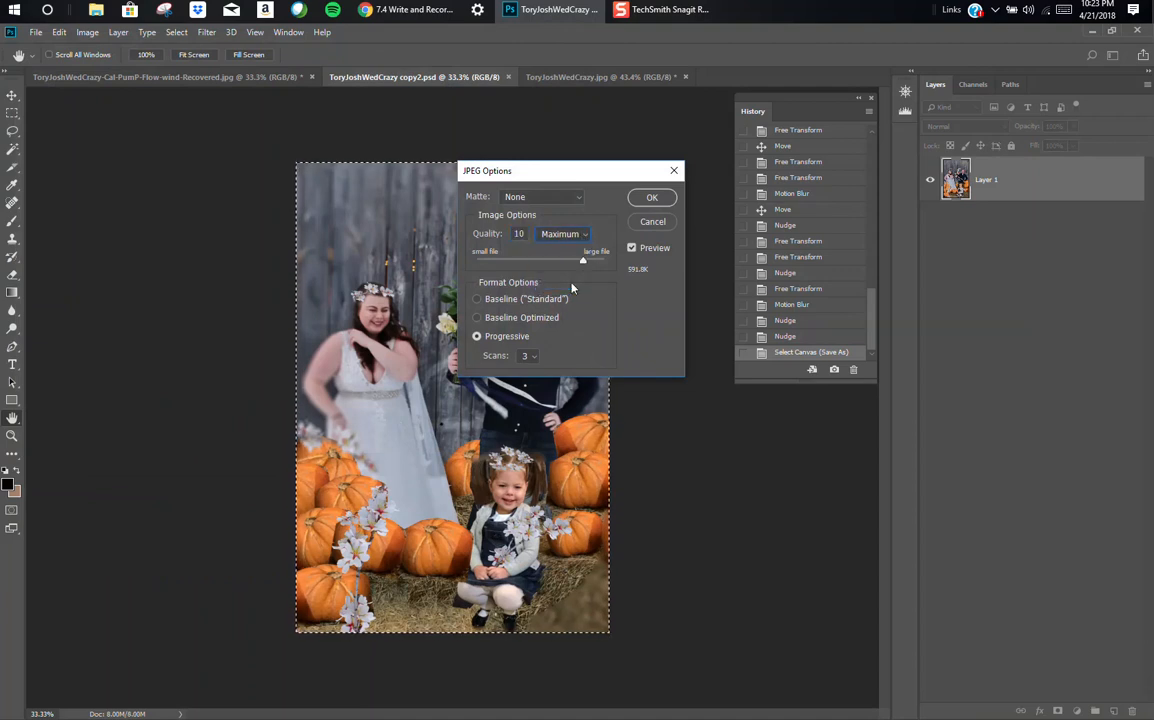
pyautogui.click(578, 199)
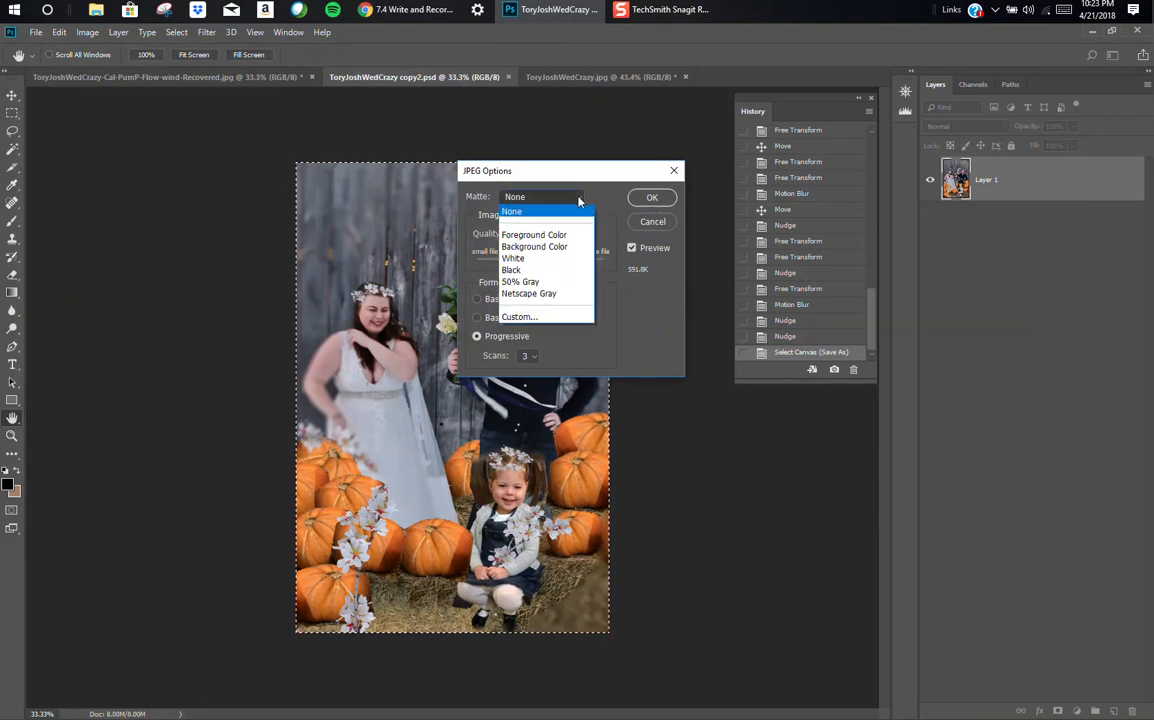
pyautogui.click(578, 201)
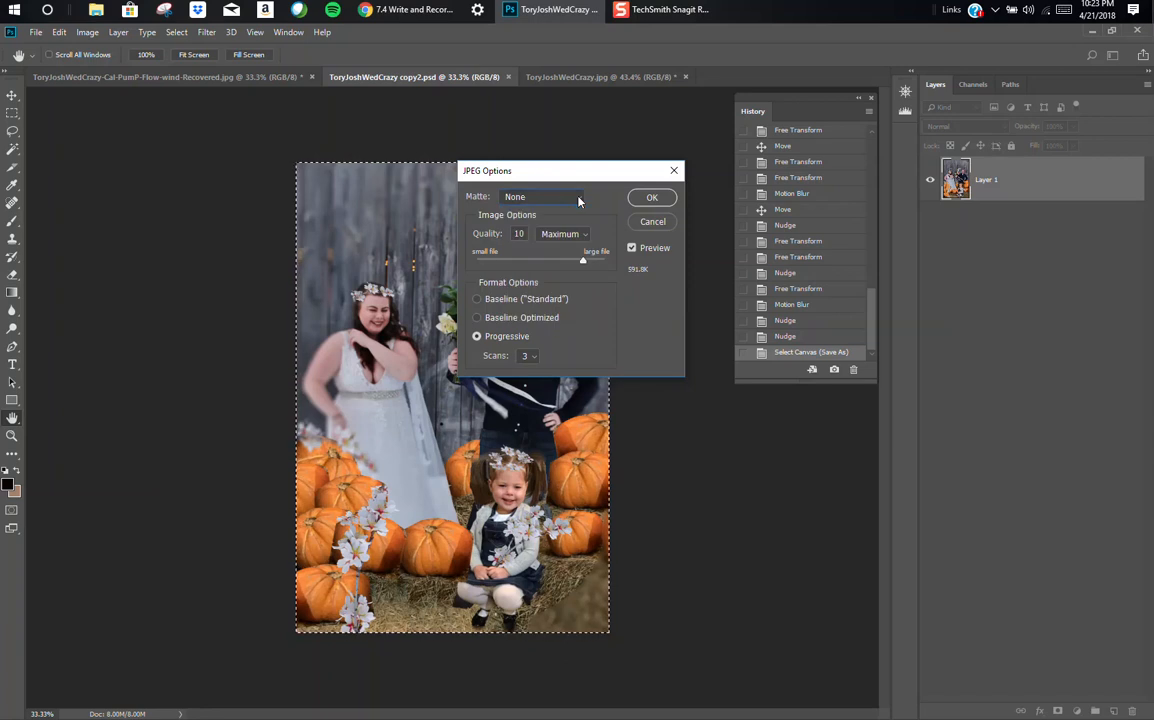
pyautogui.click(658, 198)
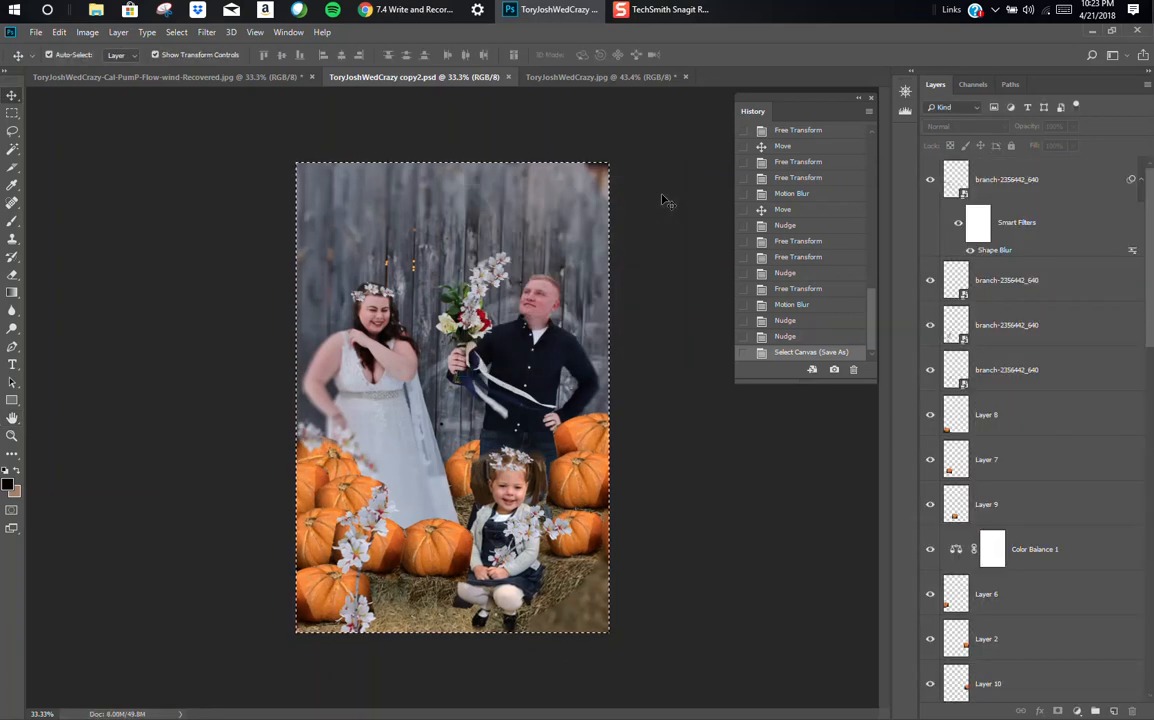